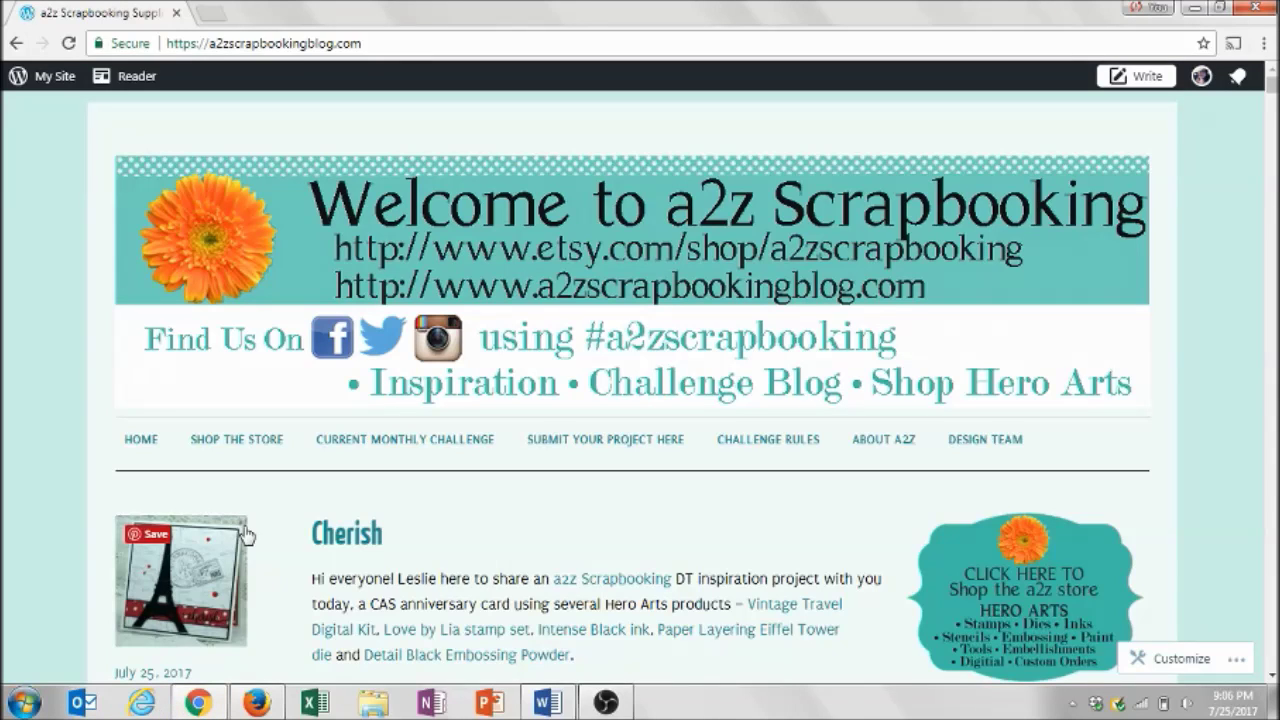
Step: Open the blog's a2zscrapbooking Etsy shop and search its items for "holiday houses"
click(260, 440)
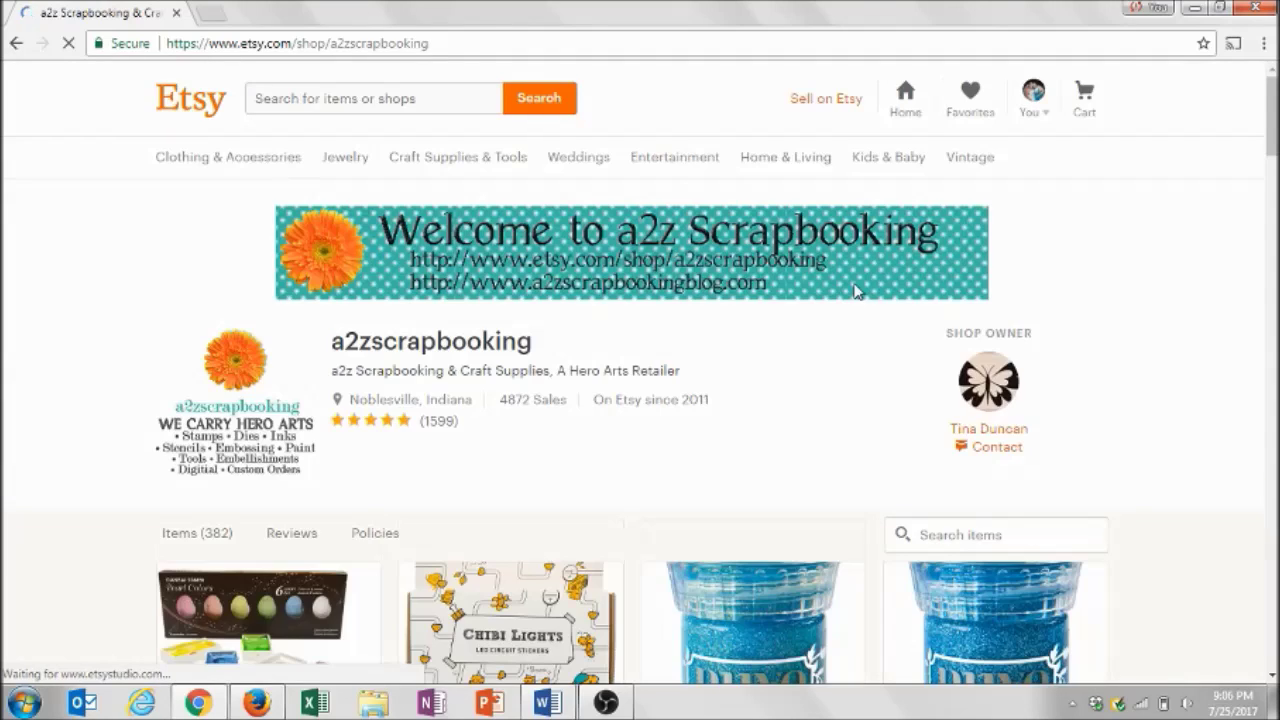
click(932, 535)
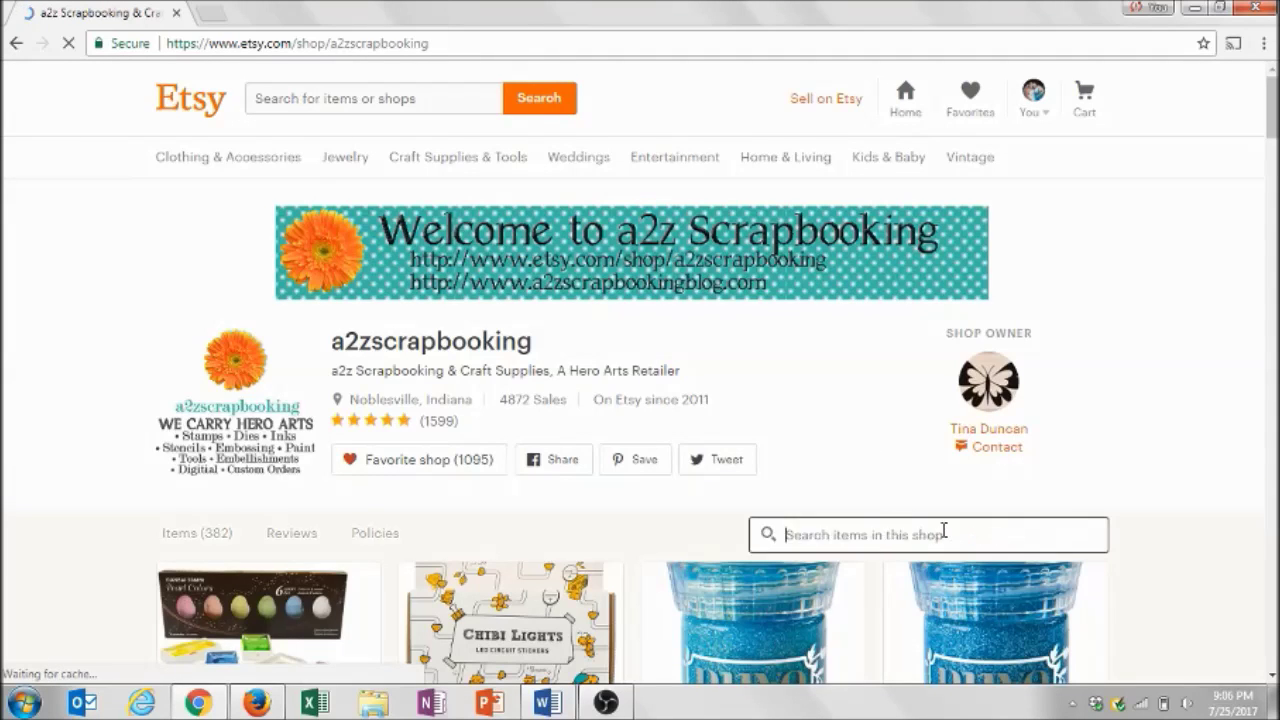
text(holiday )
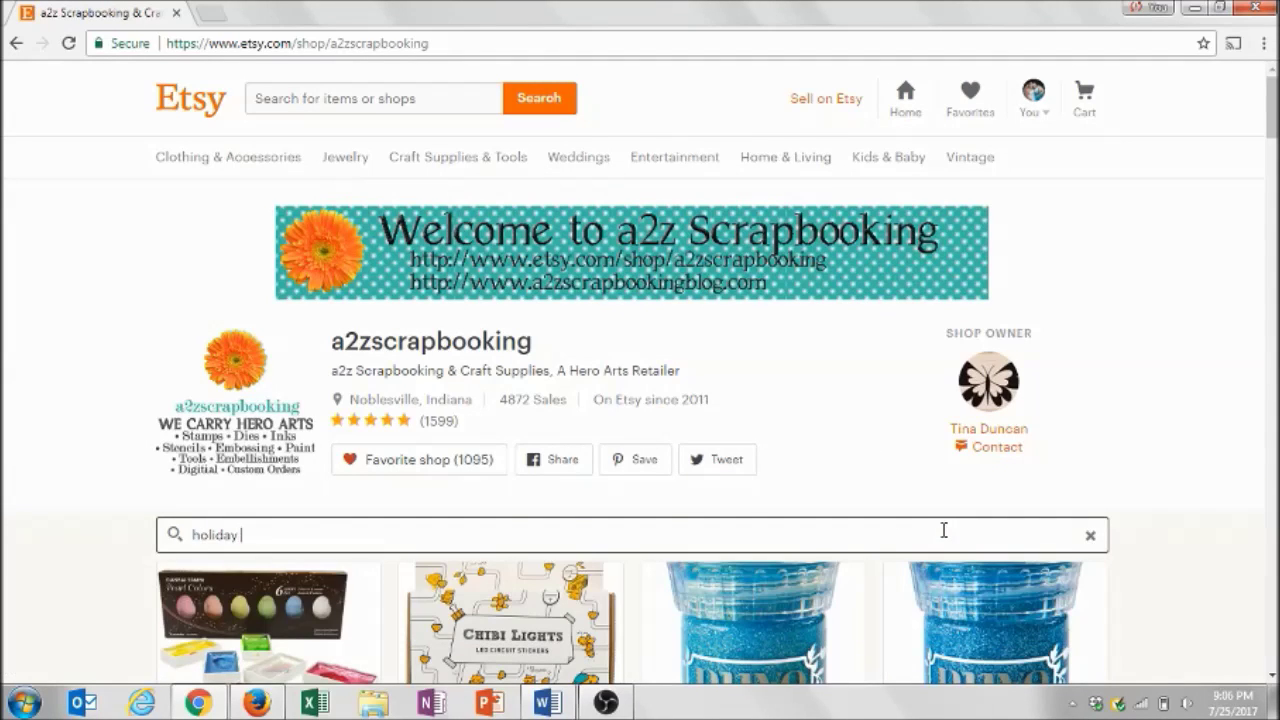
text(houses)
key(Return)
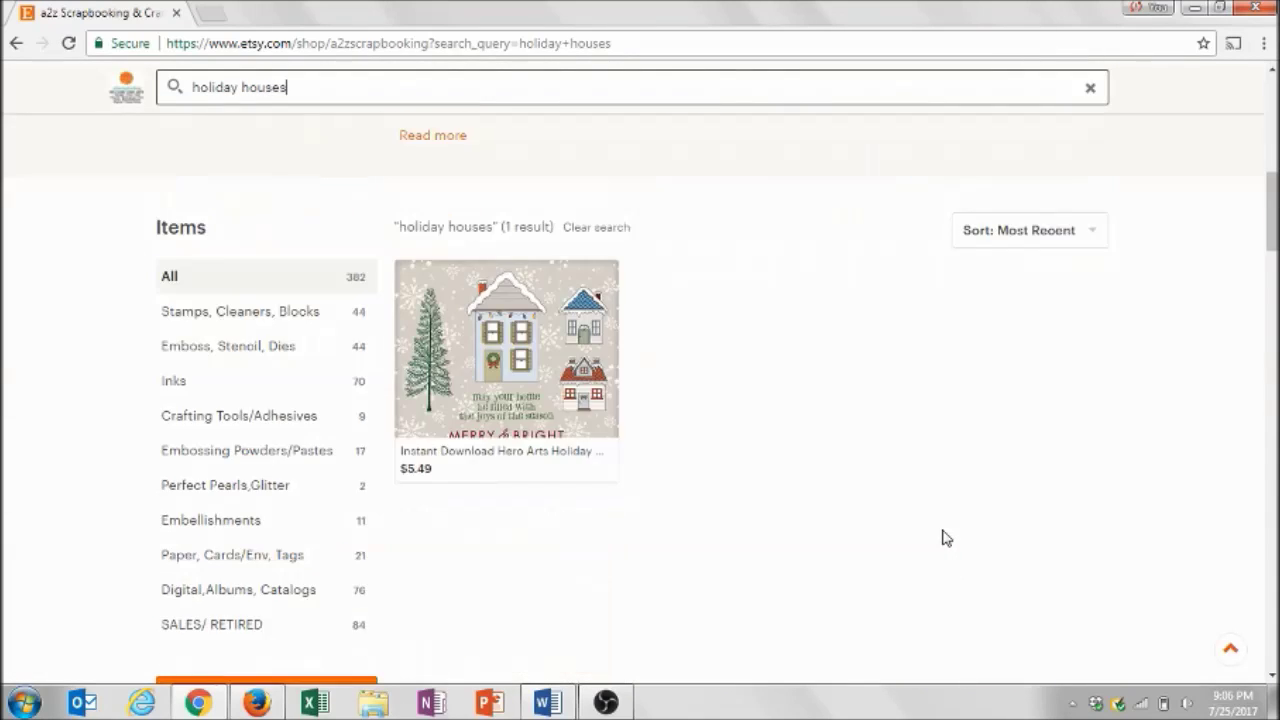
Step: Open the Hero Arts Holiday Houses Digital Kit listing and view its sample photos of the gift tags and the finished card
click(567, 399)
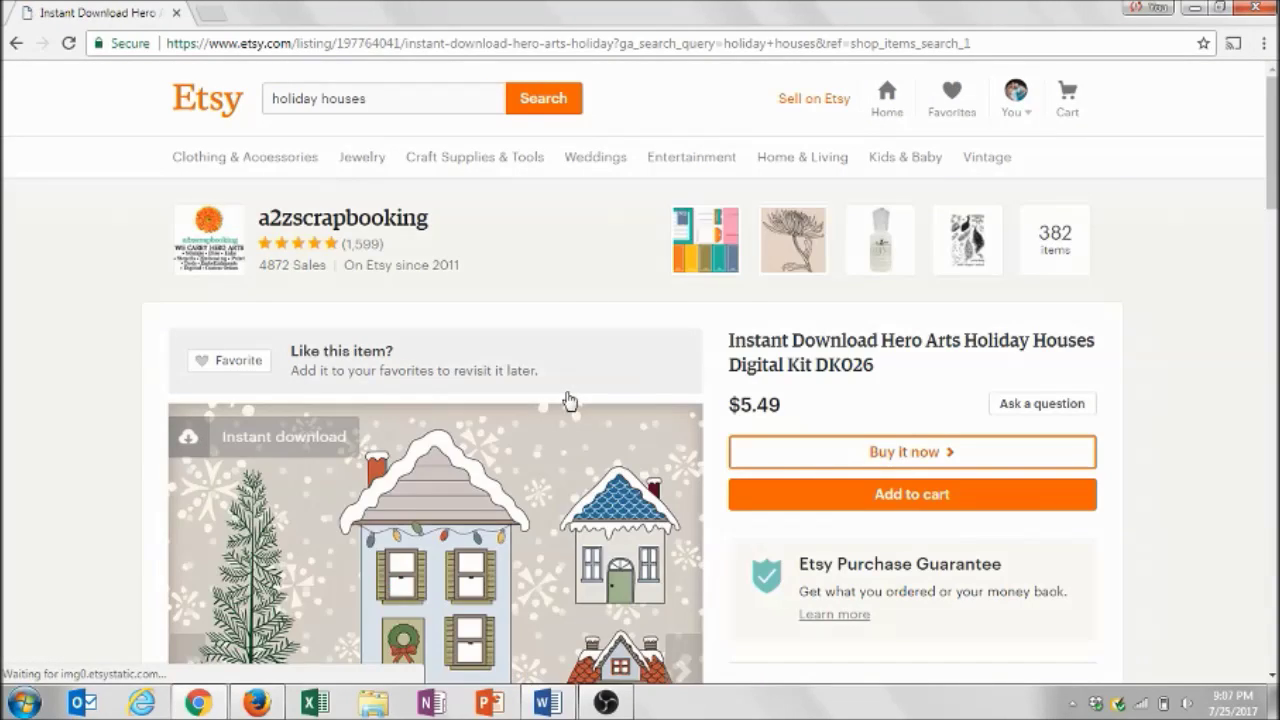
scroll(1272, 170, down, 3)
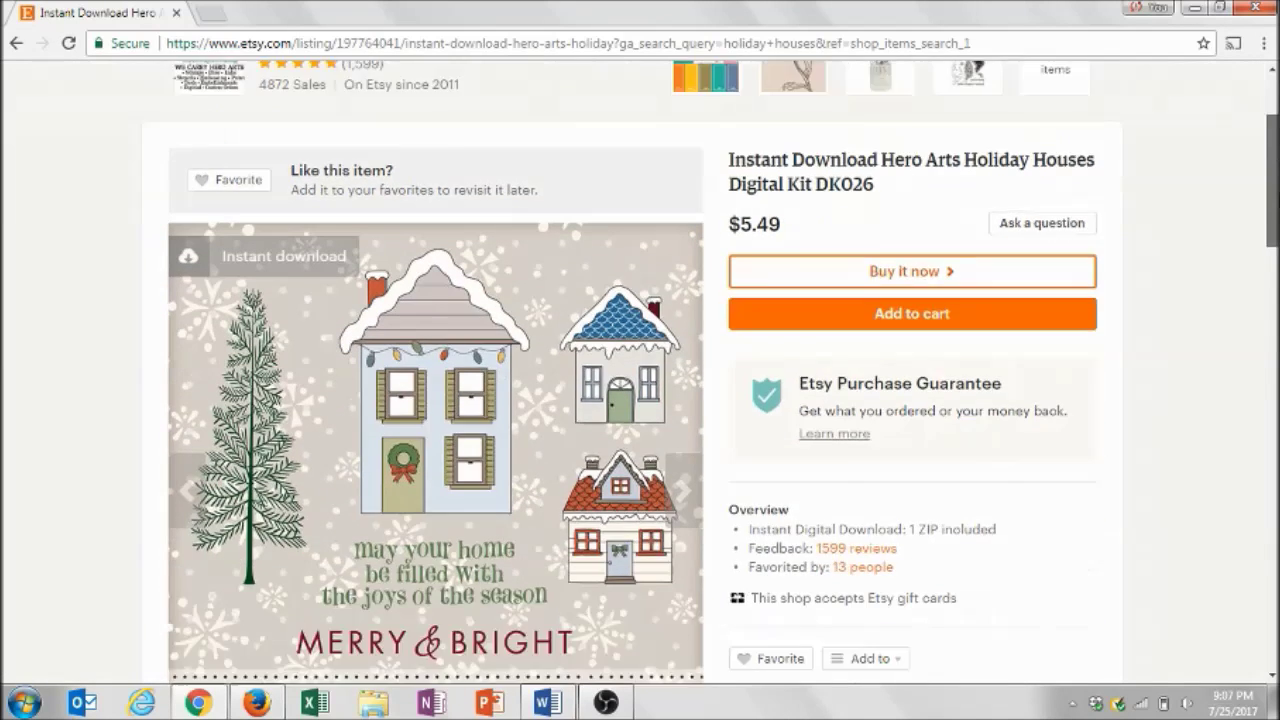
scroll(1270, 210, down, 1)
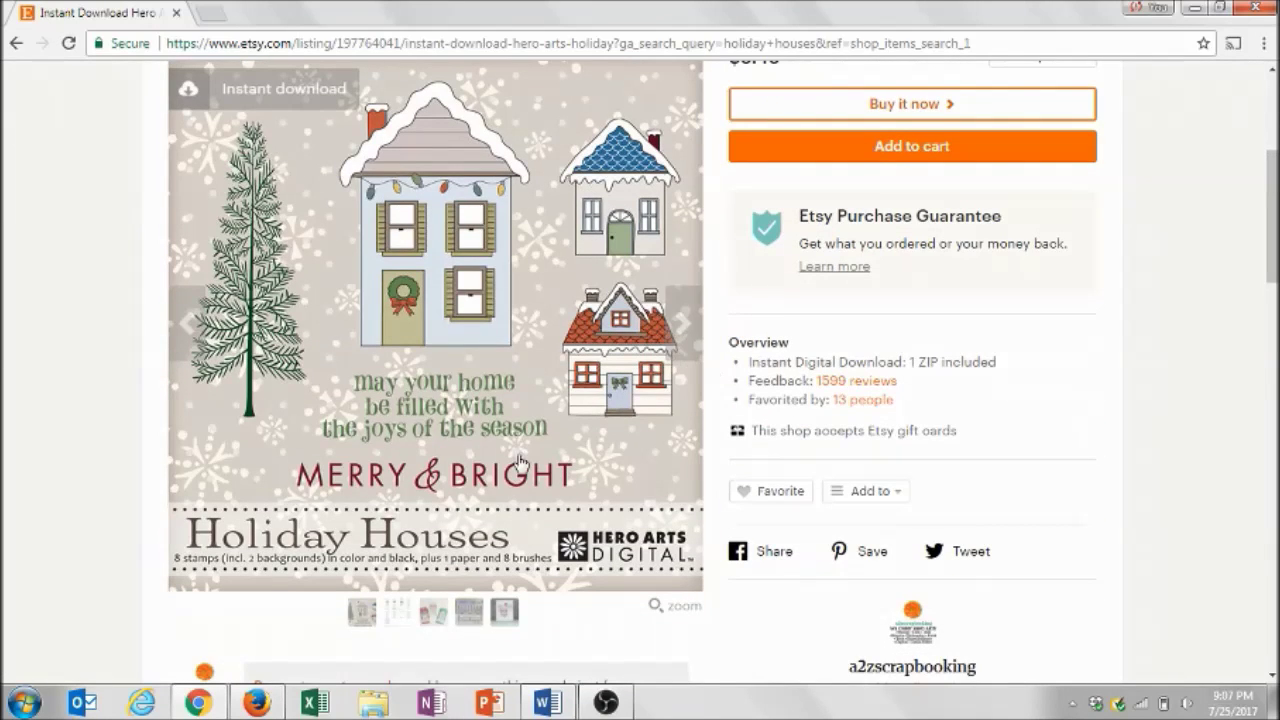
click(436, 624)
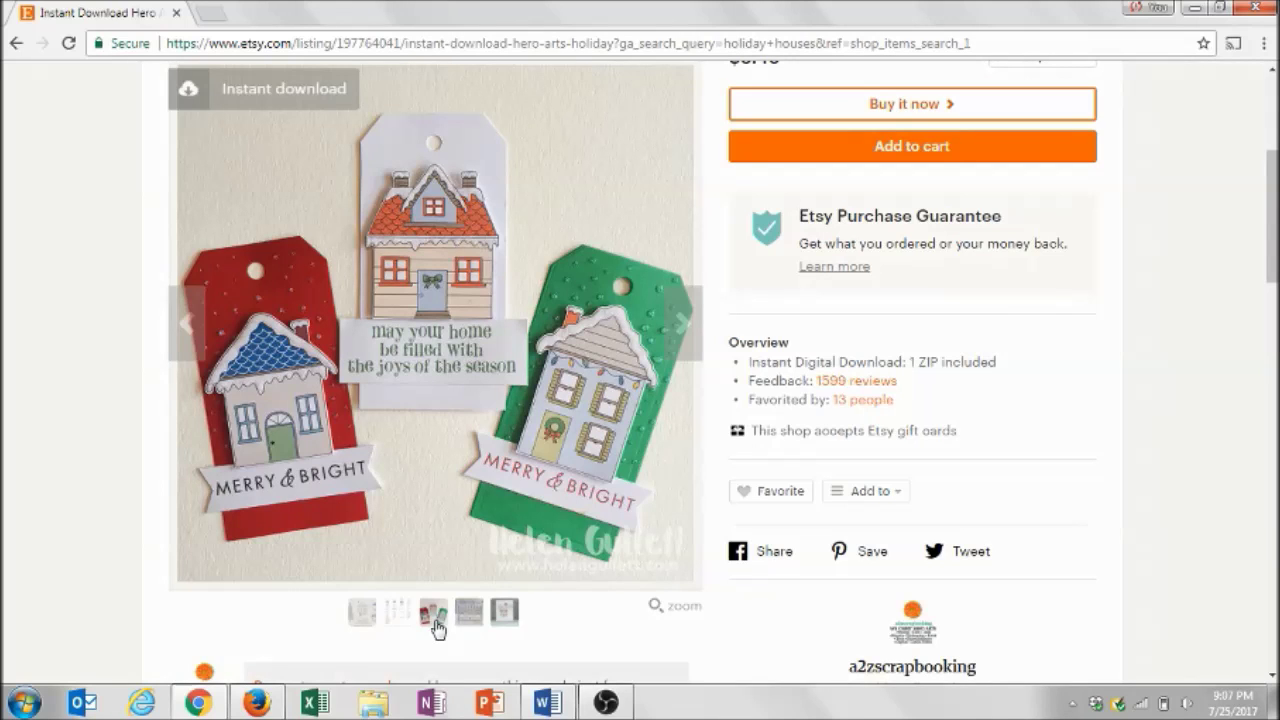
click(505, 618)
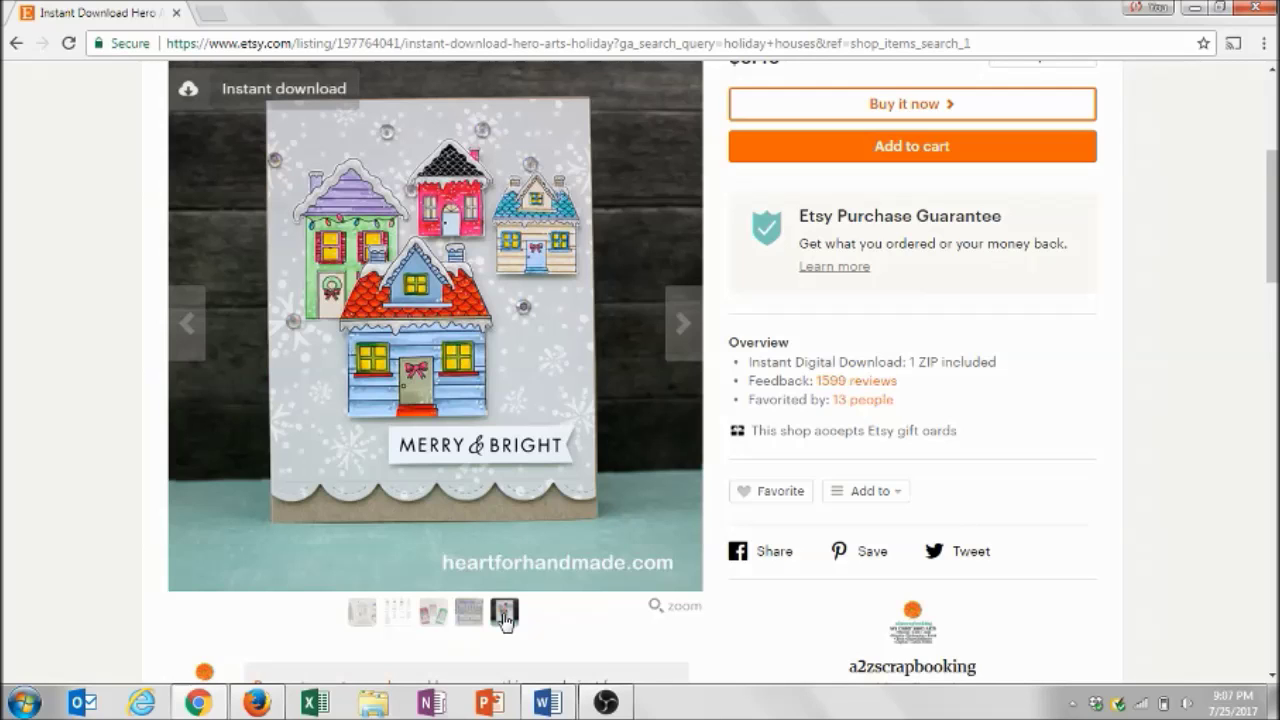
Step: Switch to Word and, in a new blank document, insert the HolidayHouses_house3 picture from the STAMPS folder of DIGITALS, Holiday Houses
click(540, 702)
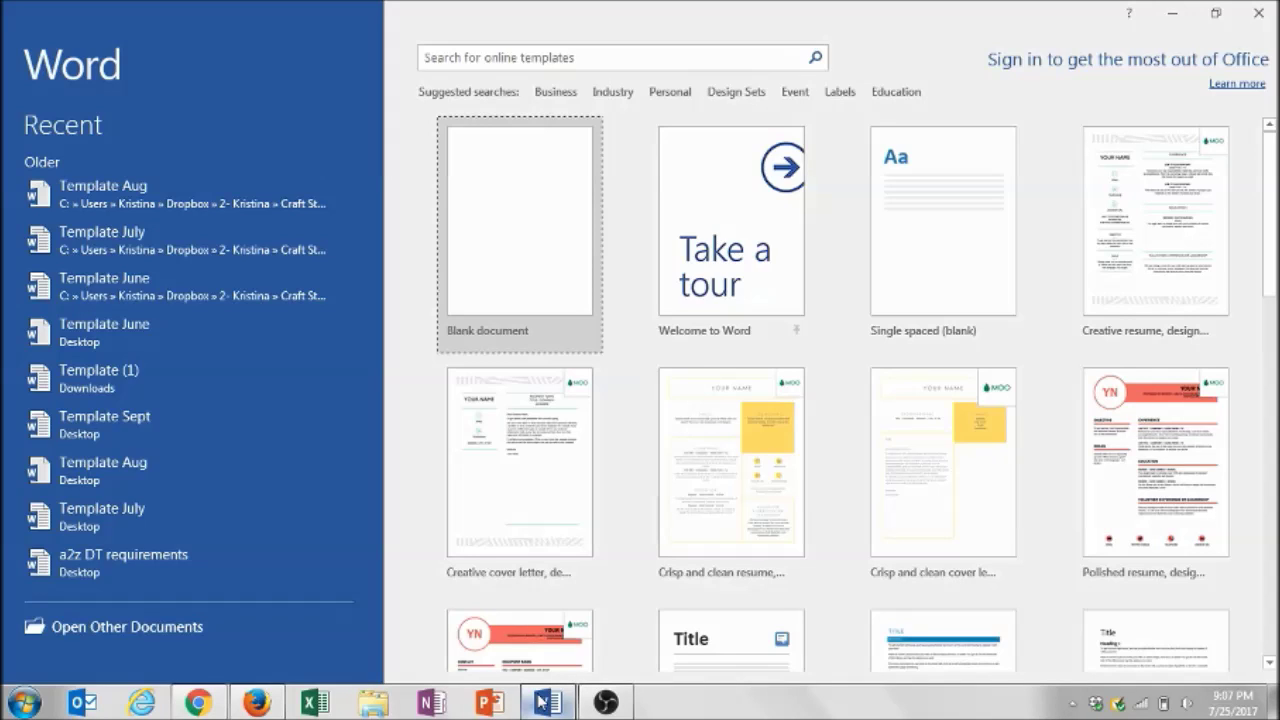
click(519, 269)
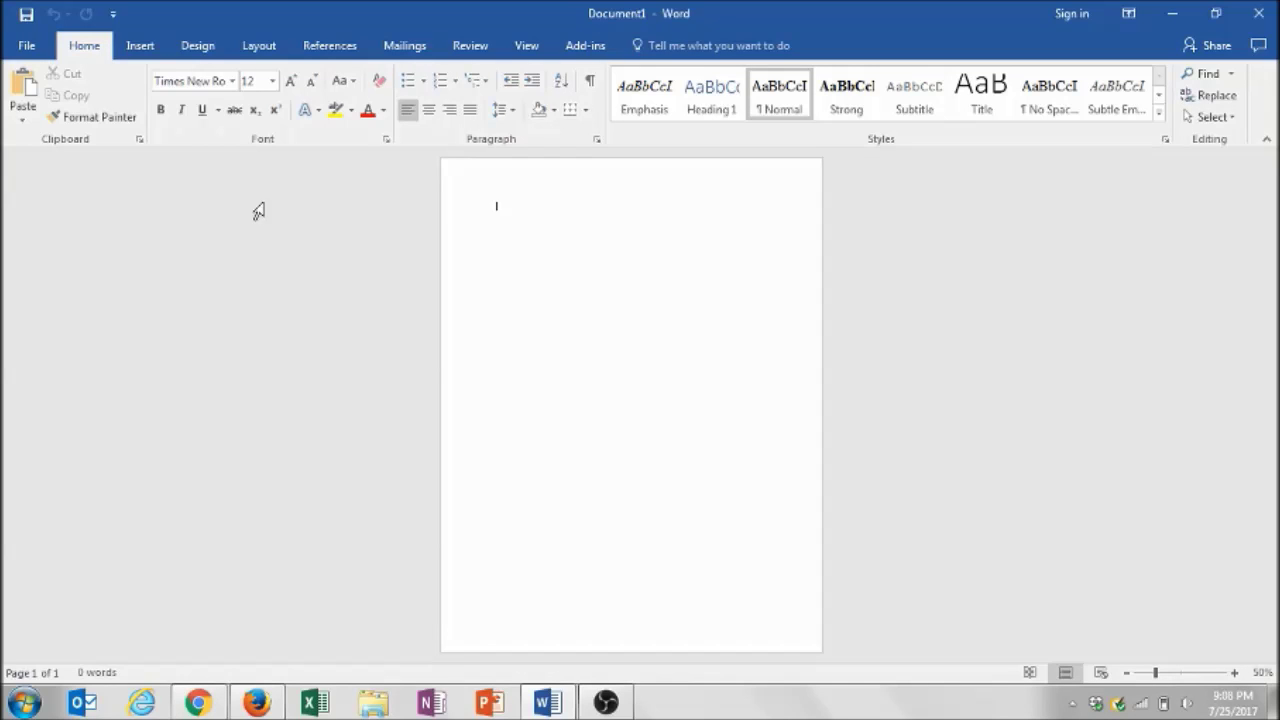
click(148, 54)
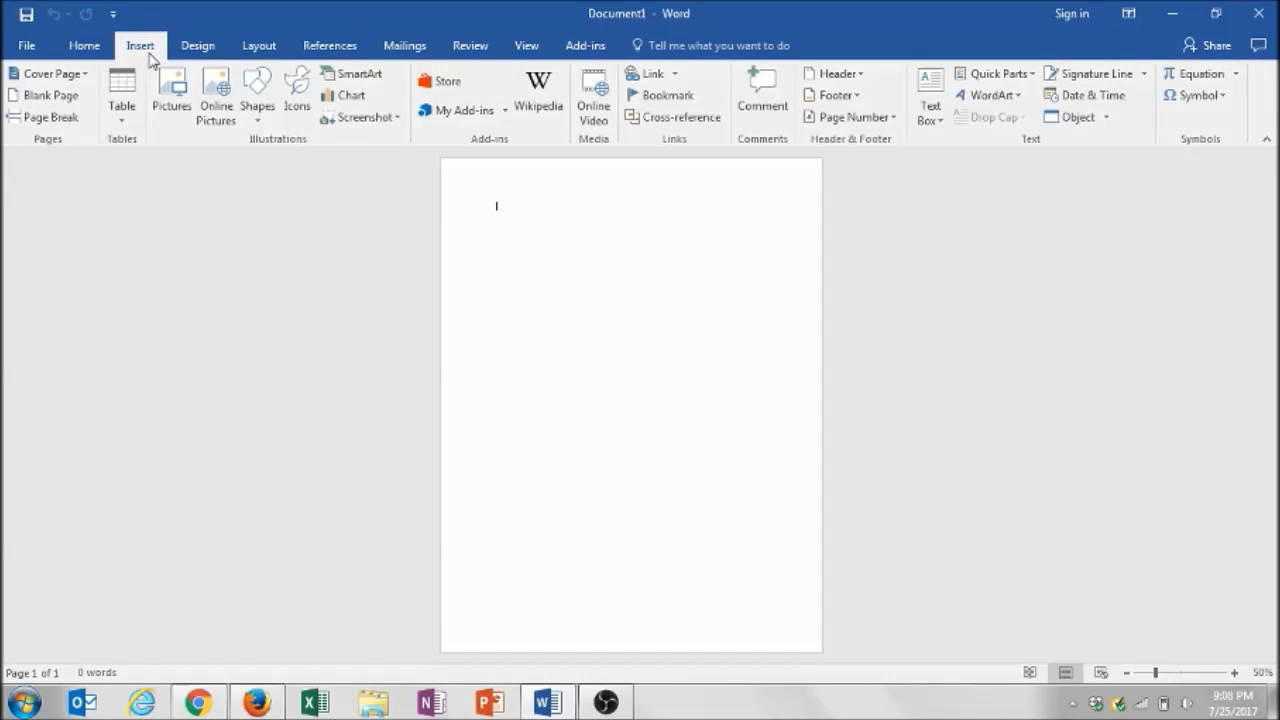
click(165, 82)
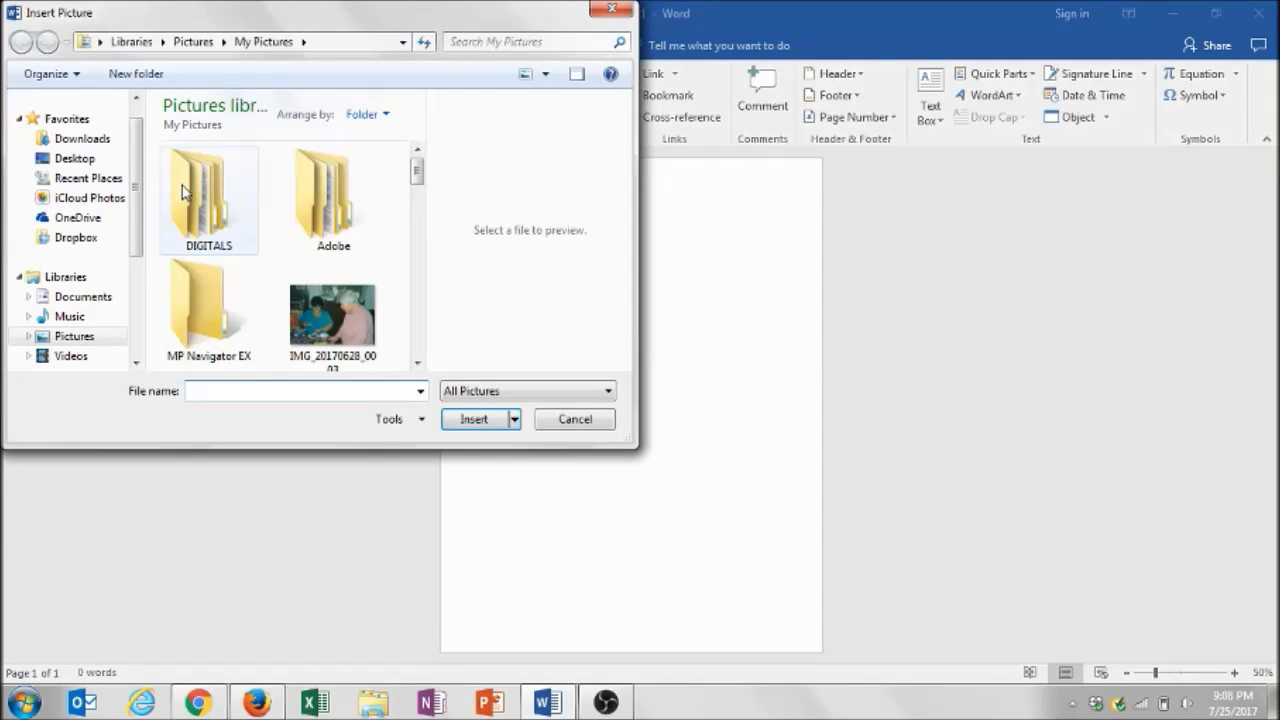
click(222, 218)
double_click(222, 218)
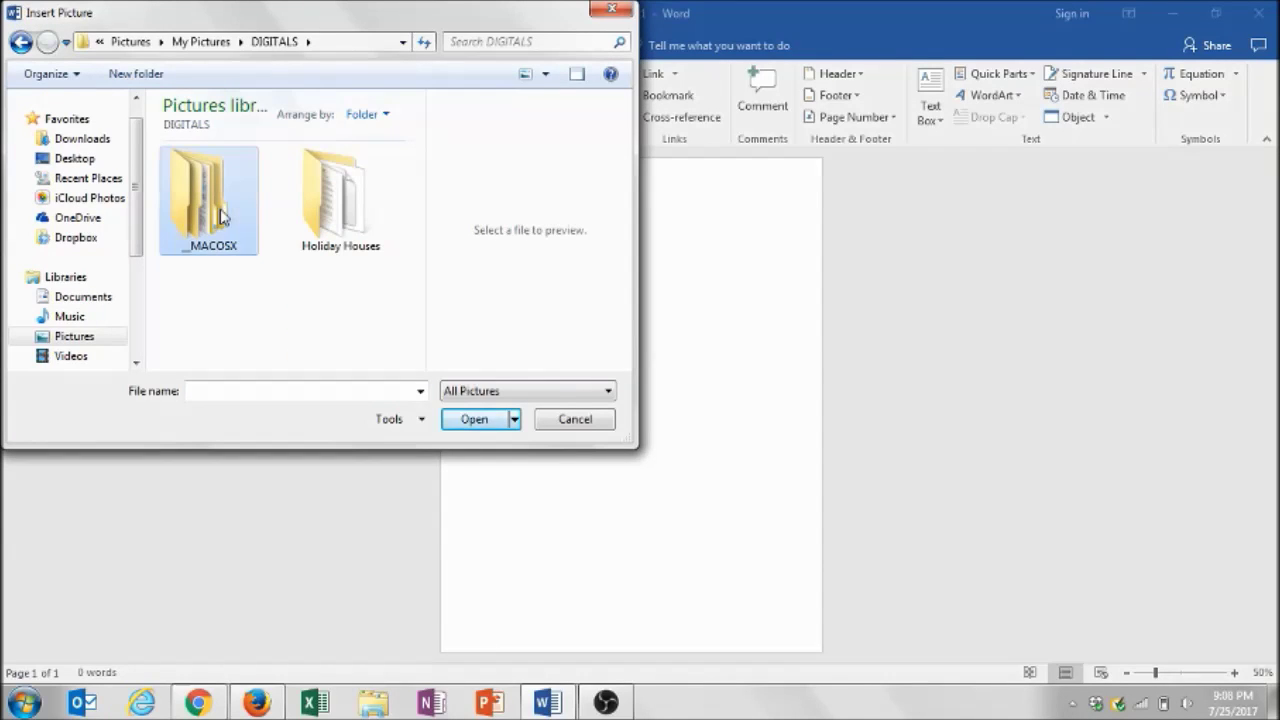
double_click(300, 212)
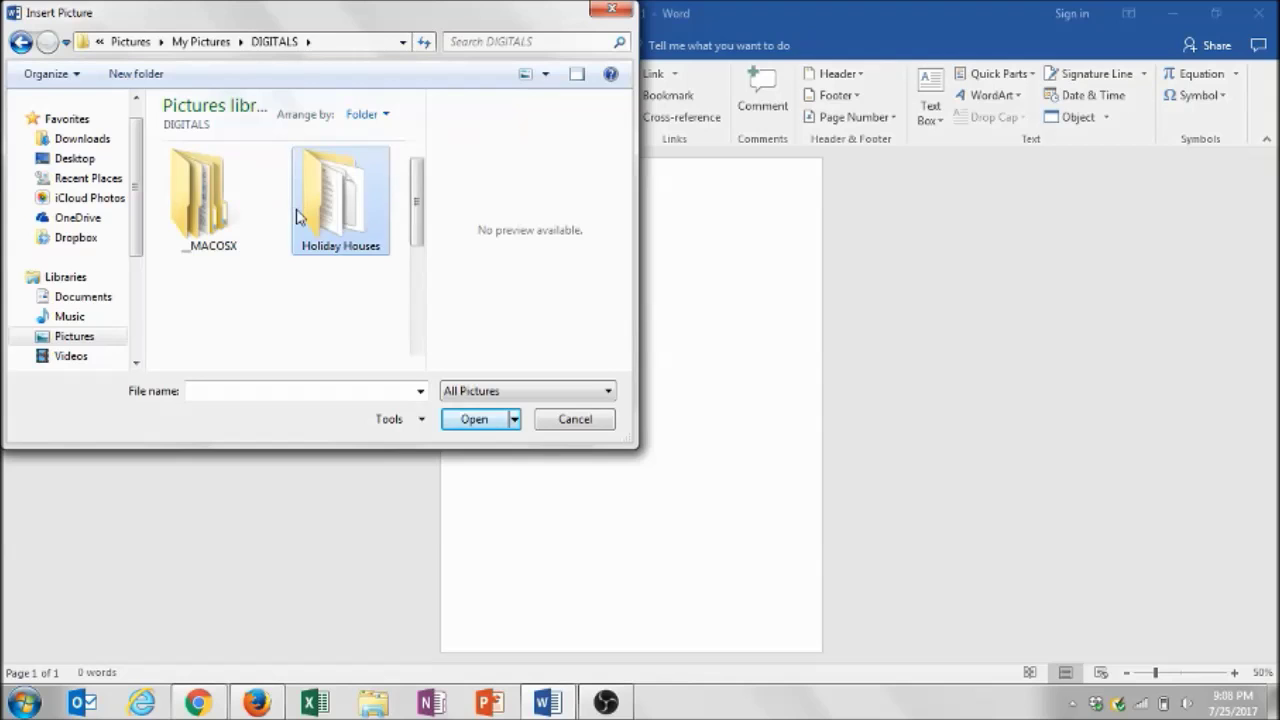
click(344, 197)
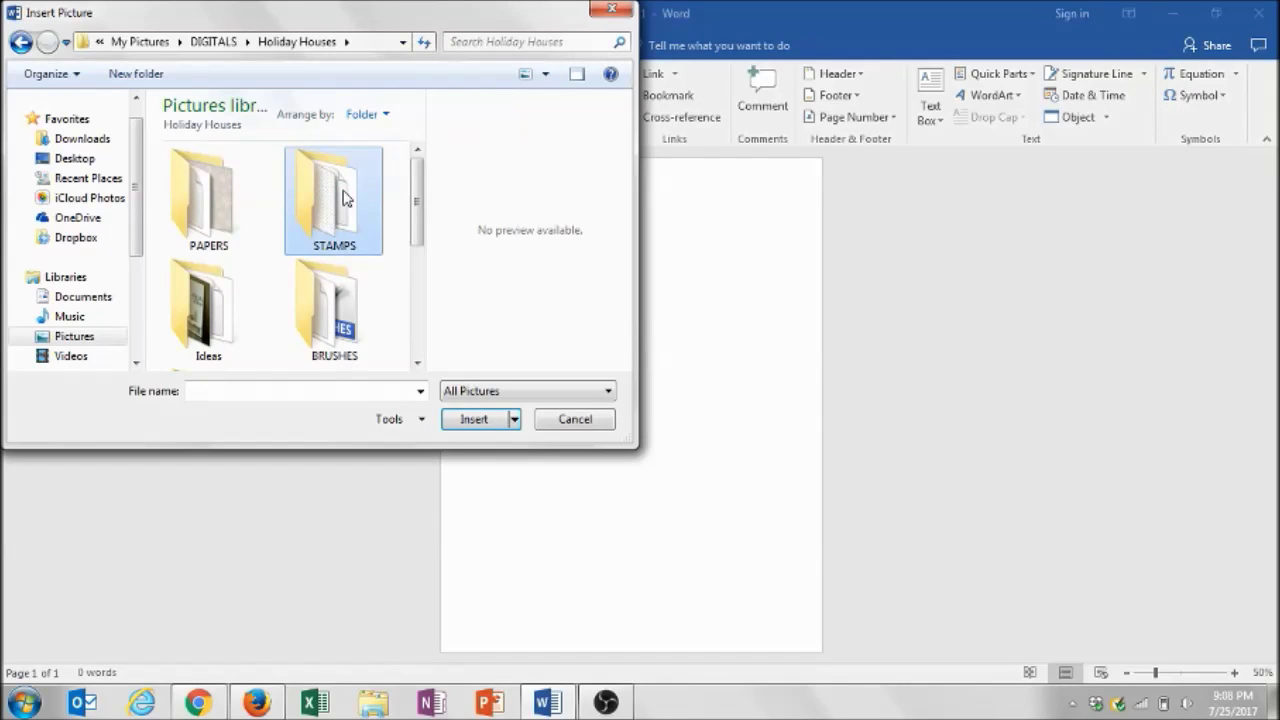
double_click(343, 198)
drag(417, 180, 418, 260)
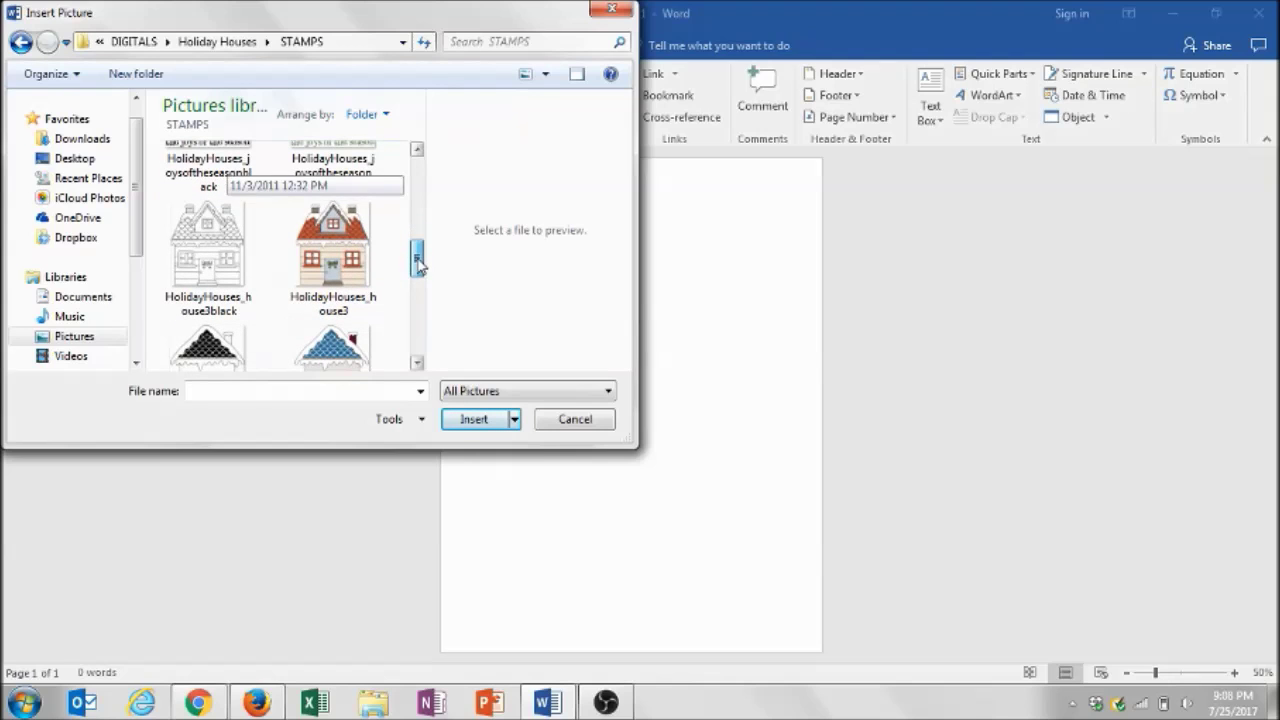
double_click(352, 268)
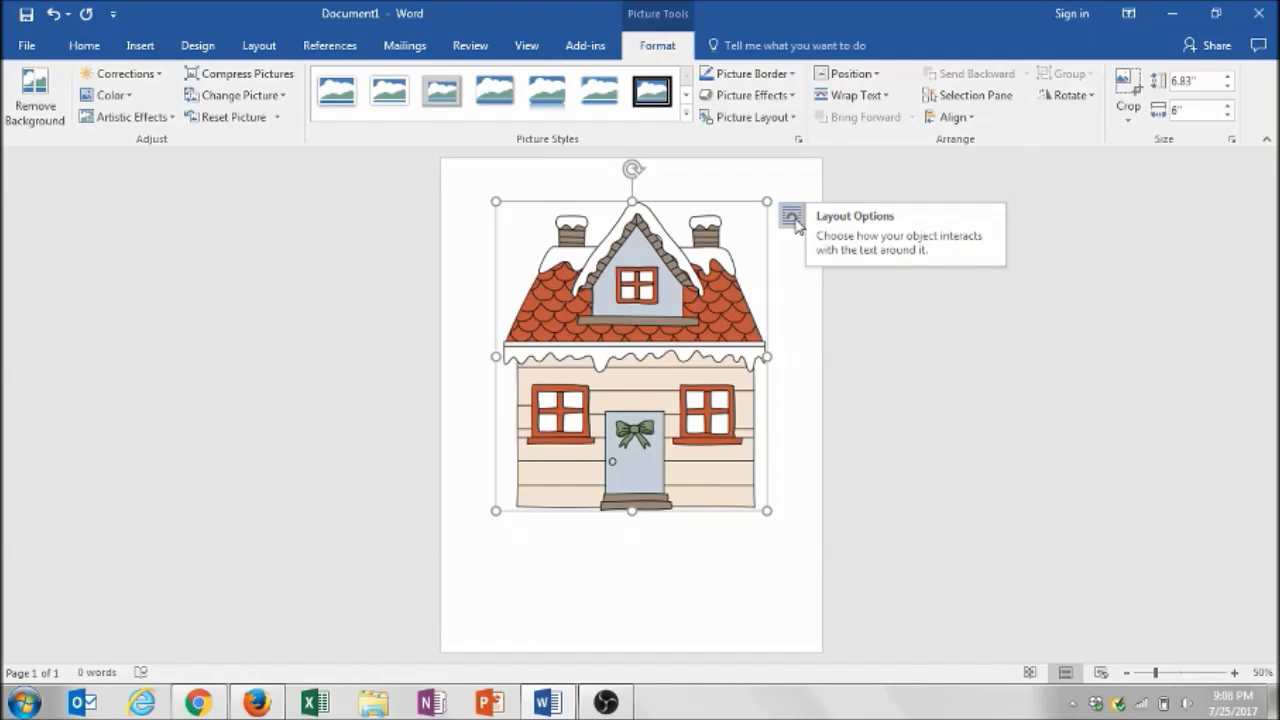
Step: Set the coloured house picture's text wrapping to Tight
click(793, 219)
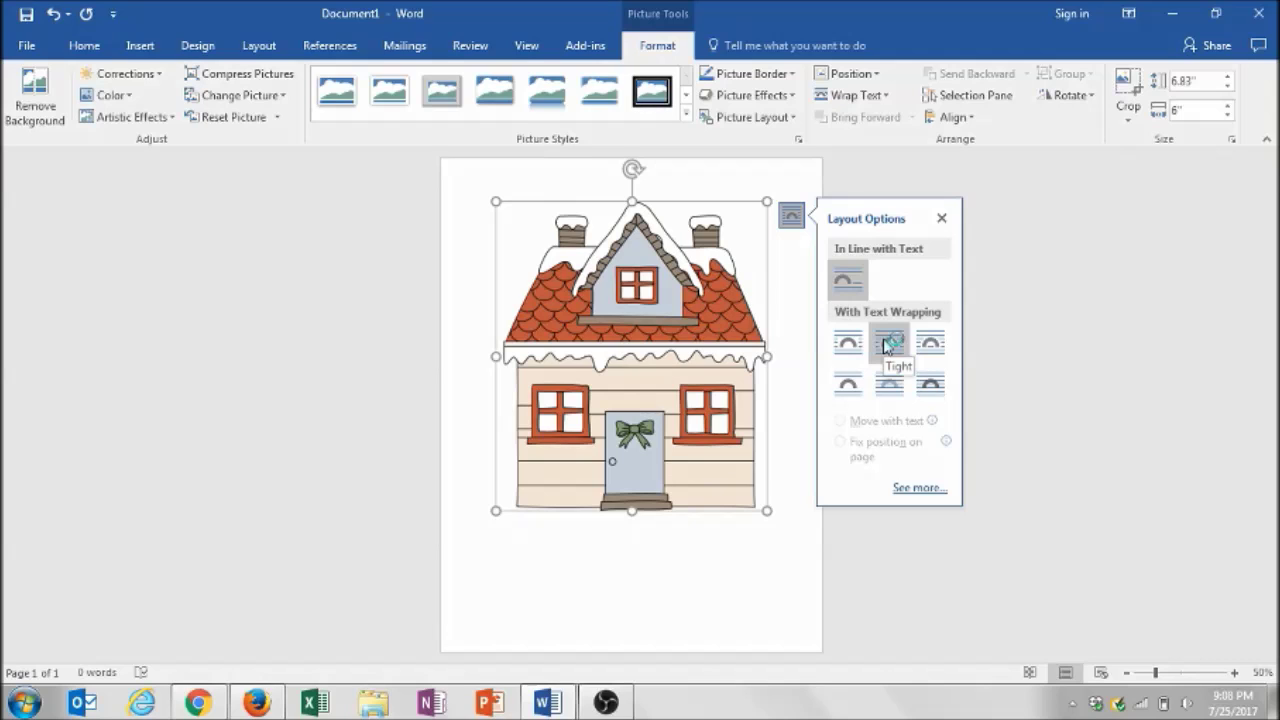
click(884, 95)
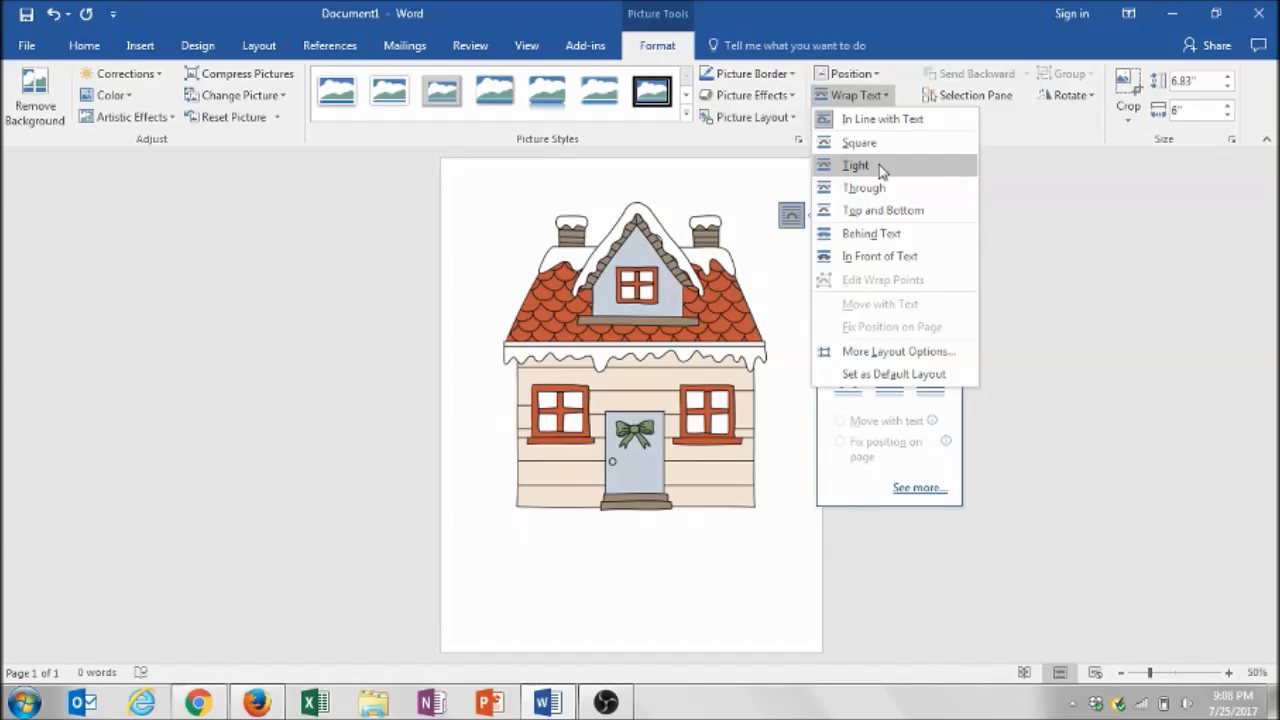
click(879, 165)
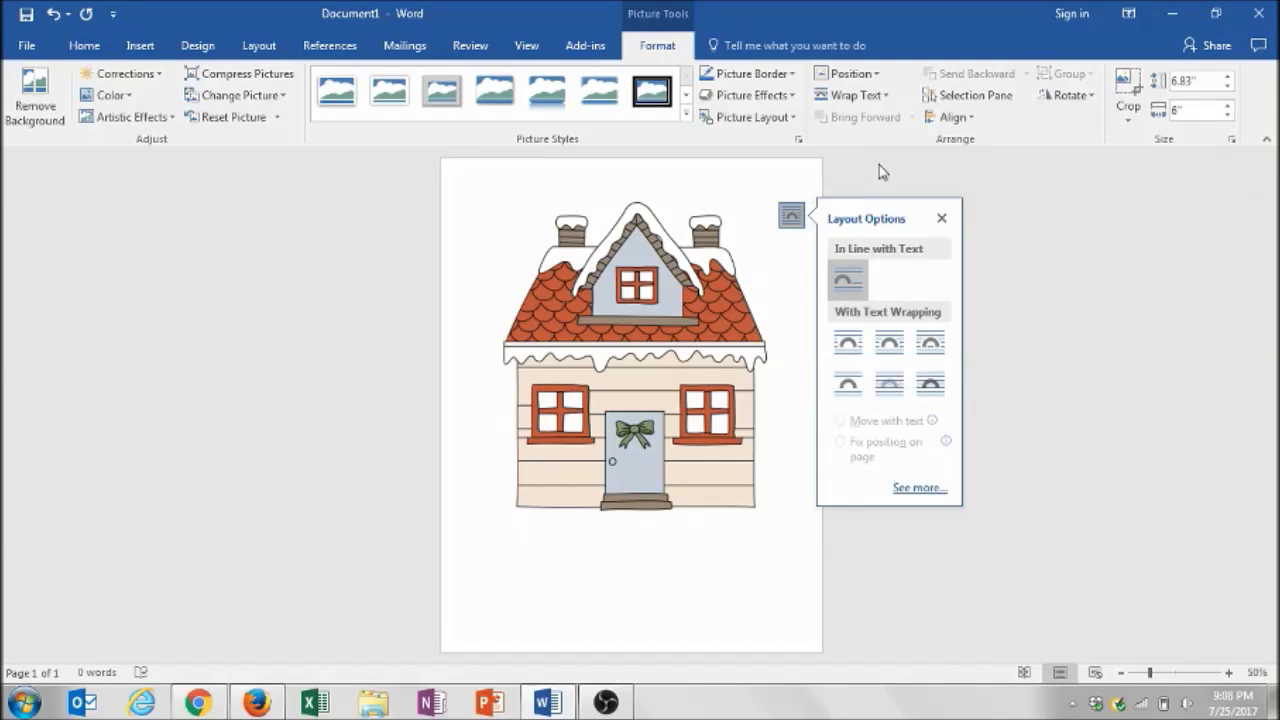
click(791, 484)
click(686, 465)
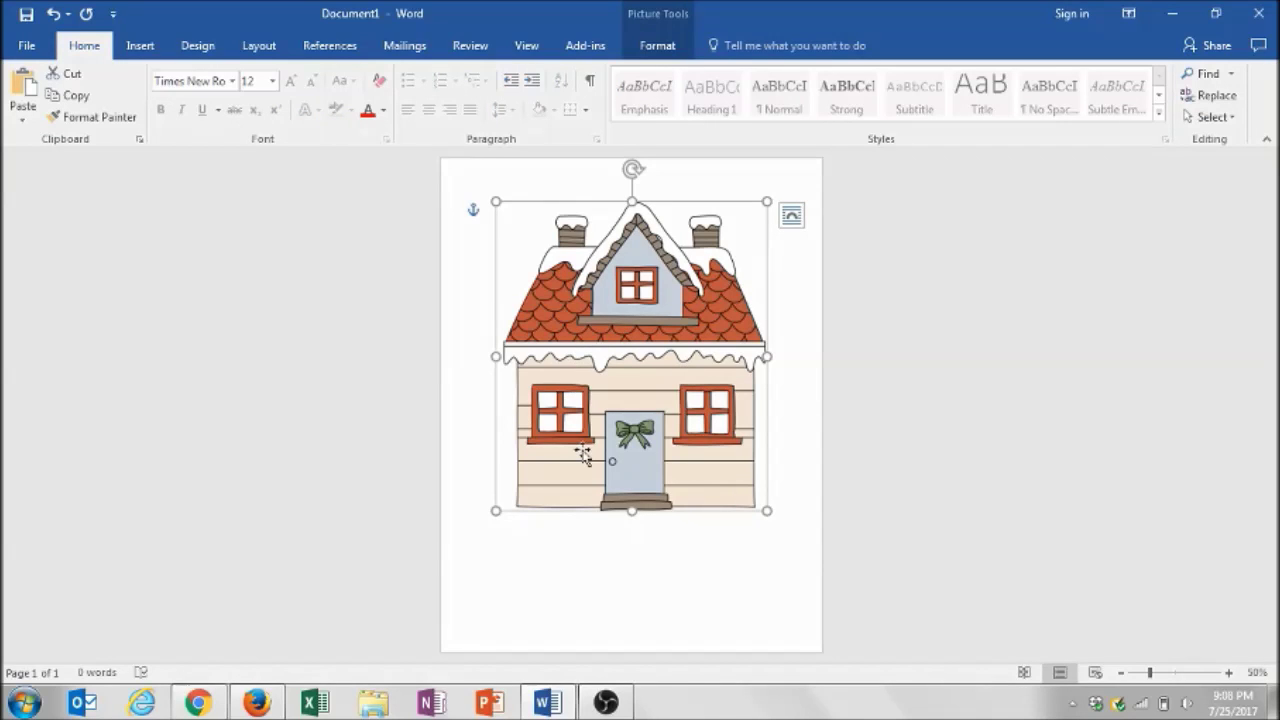
Step: Set the house picture's width to 2.5" and move it closer to the left edge of the page
double_click(634, 278)
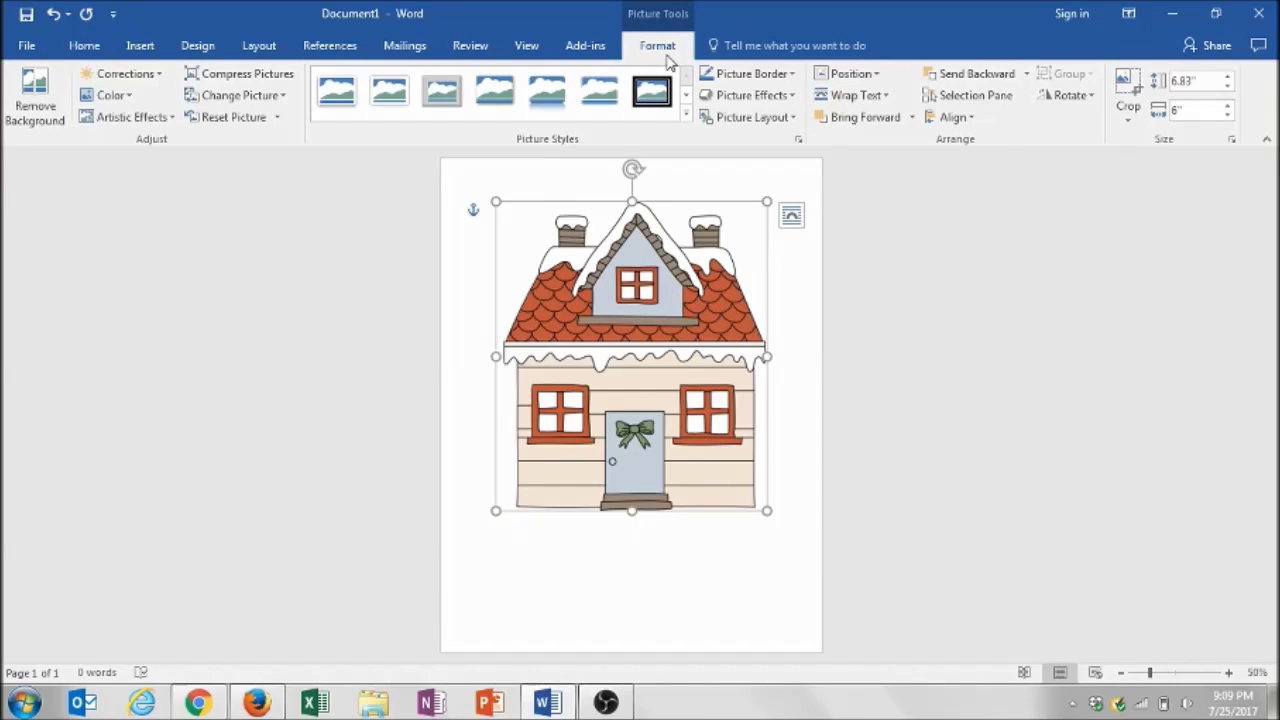
click(1198, 111)
text(2.5)
click(1213, 83)
click(1213, 83)
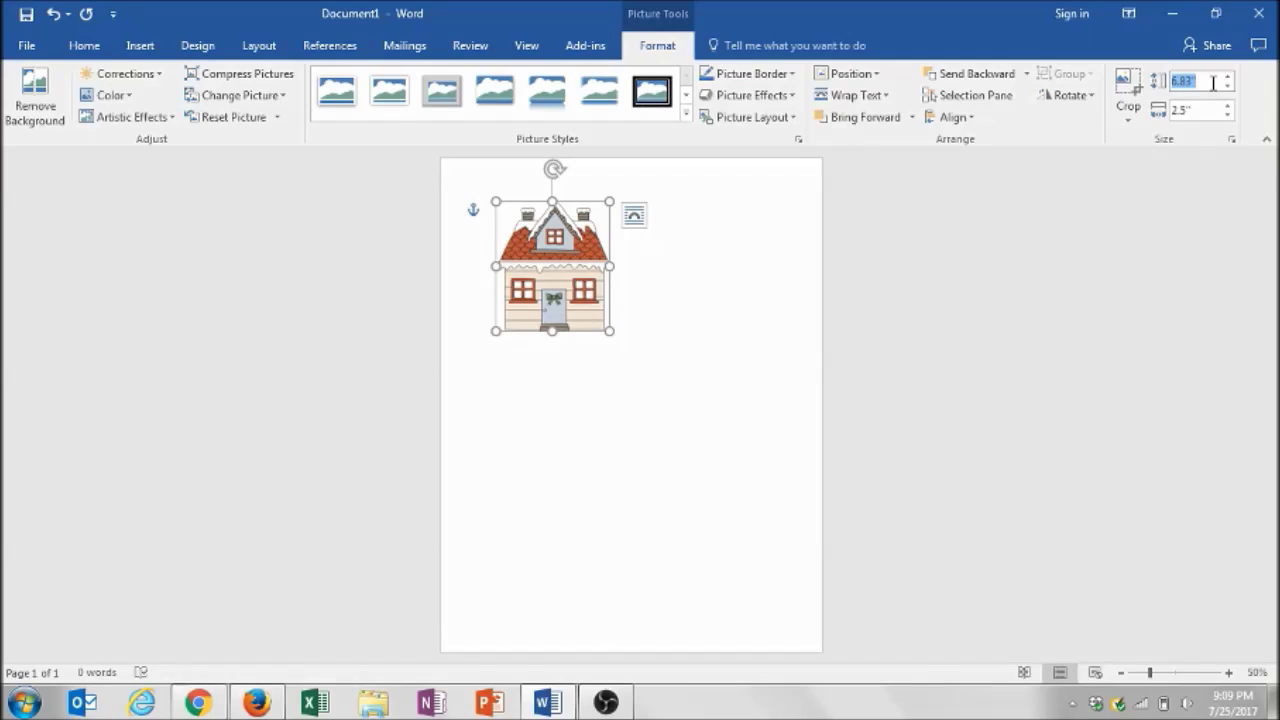
drag(577, 283, 539, 271)
click(614, 283)
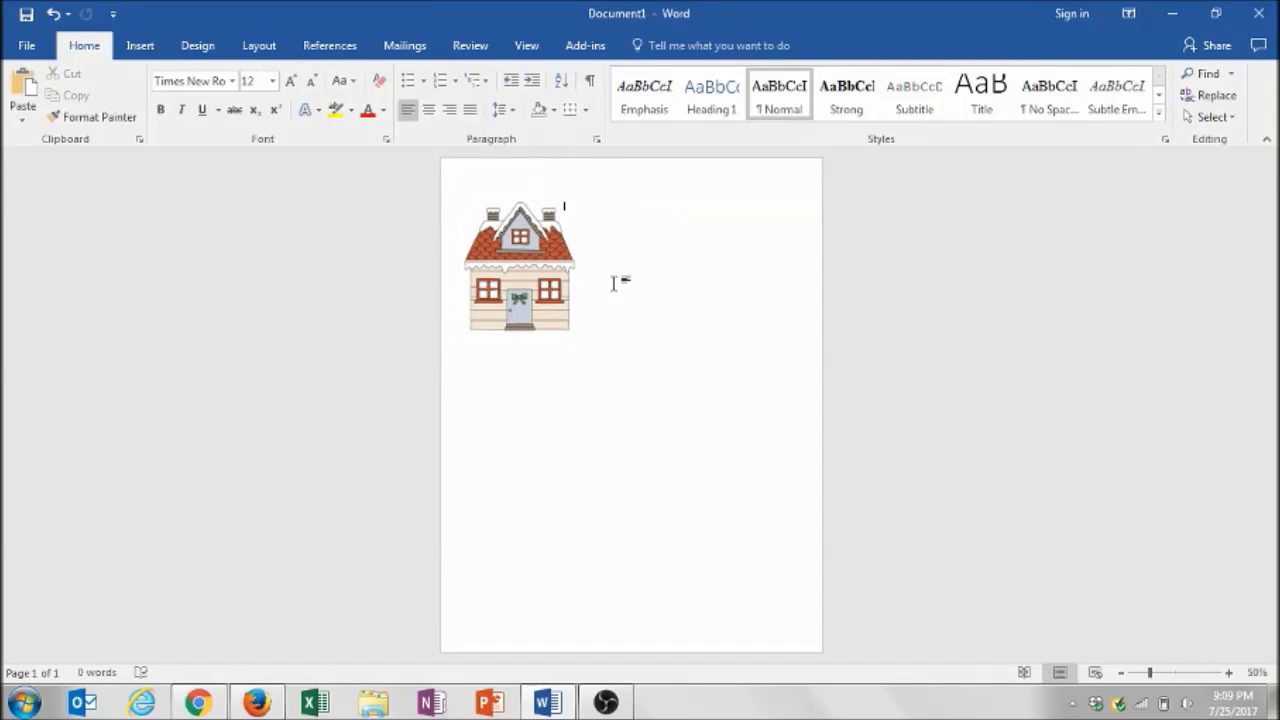
Step: Copy the small house picture, paste it with Keep Source Formatting, and place the copy level with the original on its right
click(517, 271)
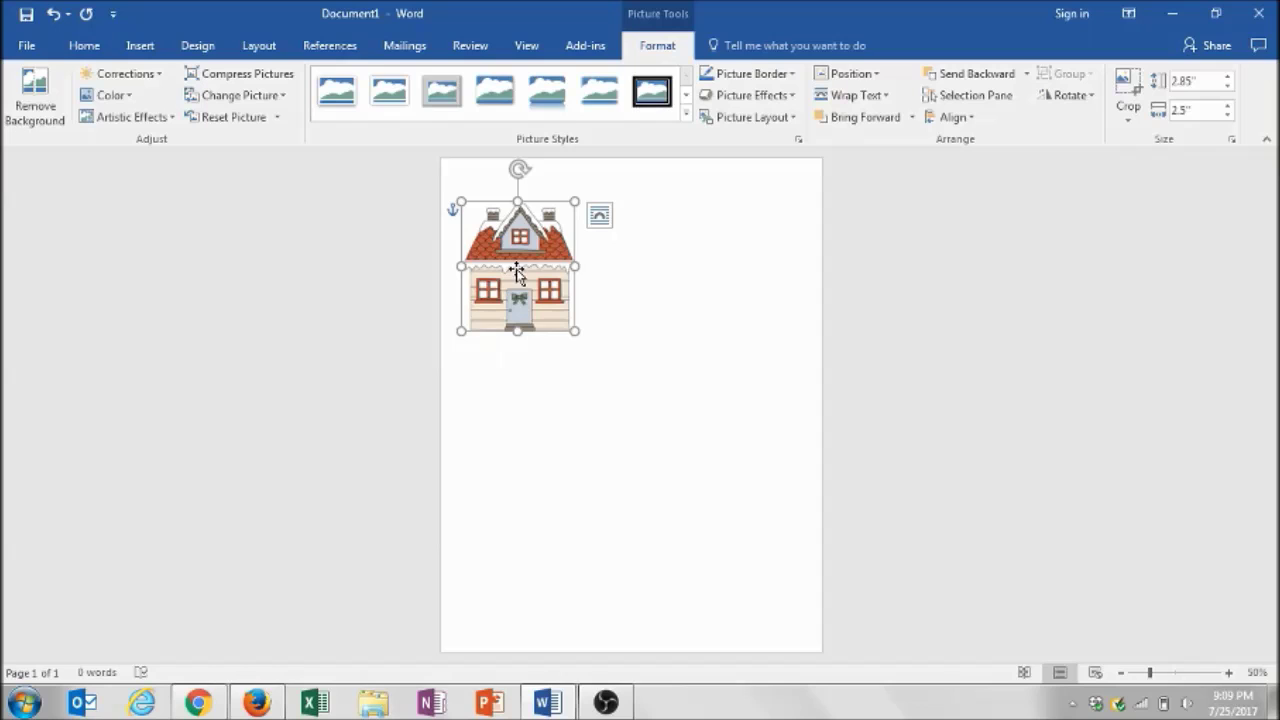
right_click(517, 272)
click(549, 304)
click(622, 266)
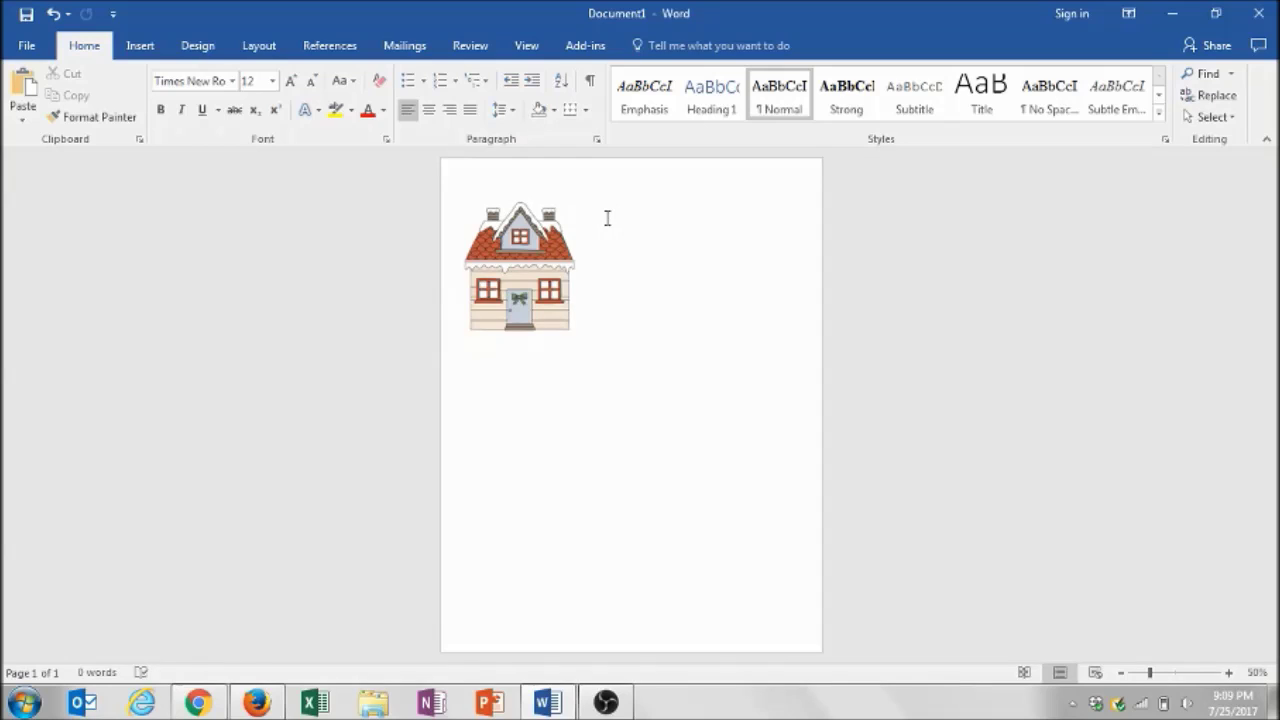
right_click(607, 218)
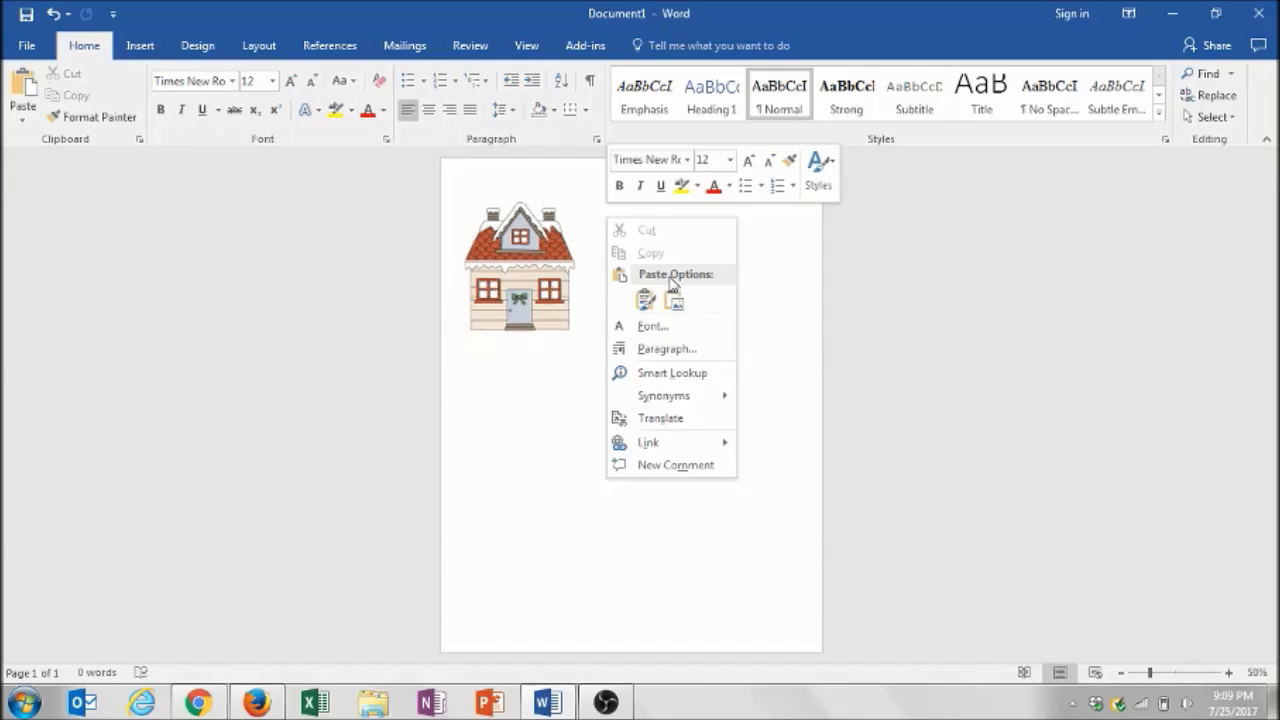
click(645, 303)
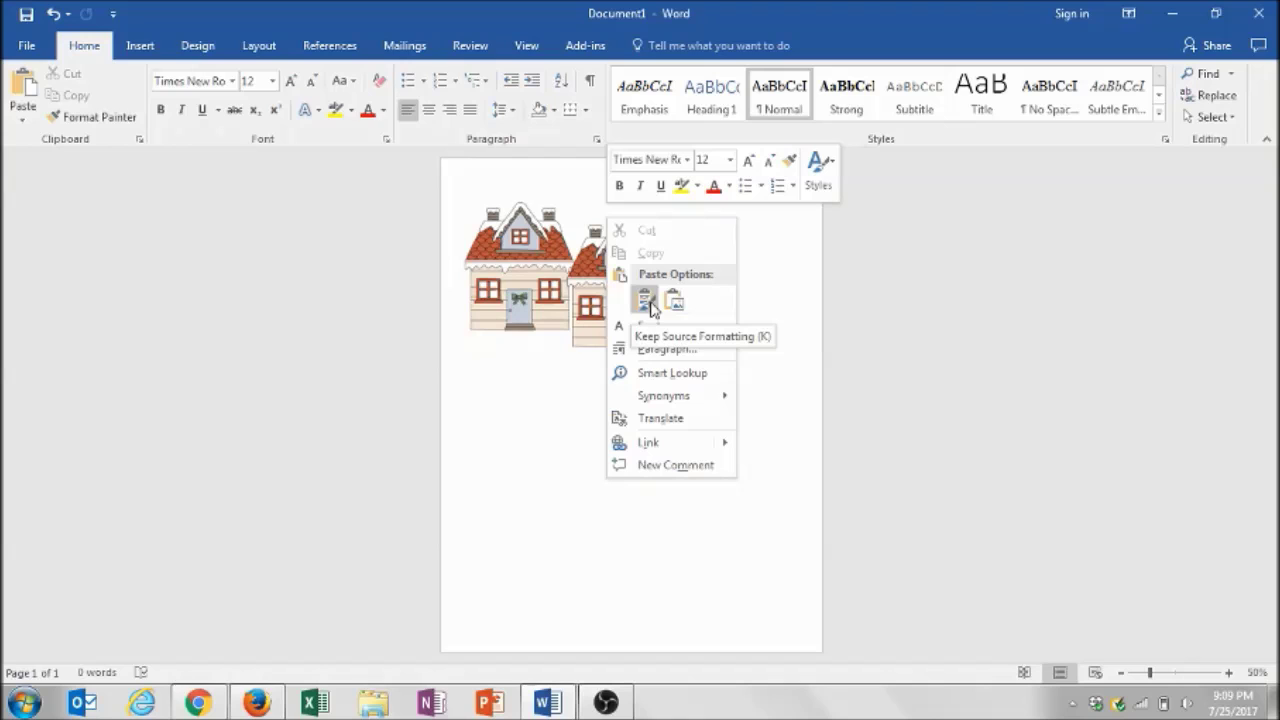
click(646, 301)
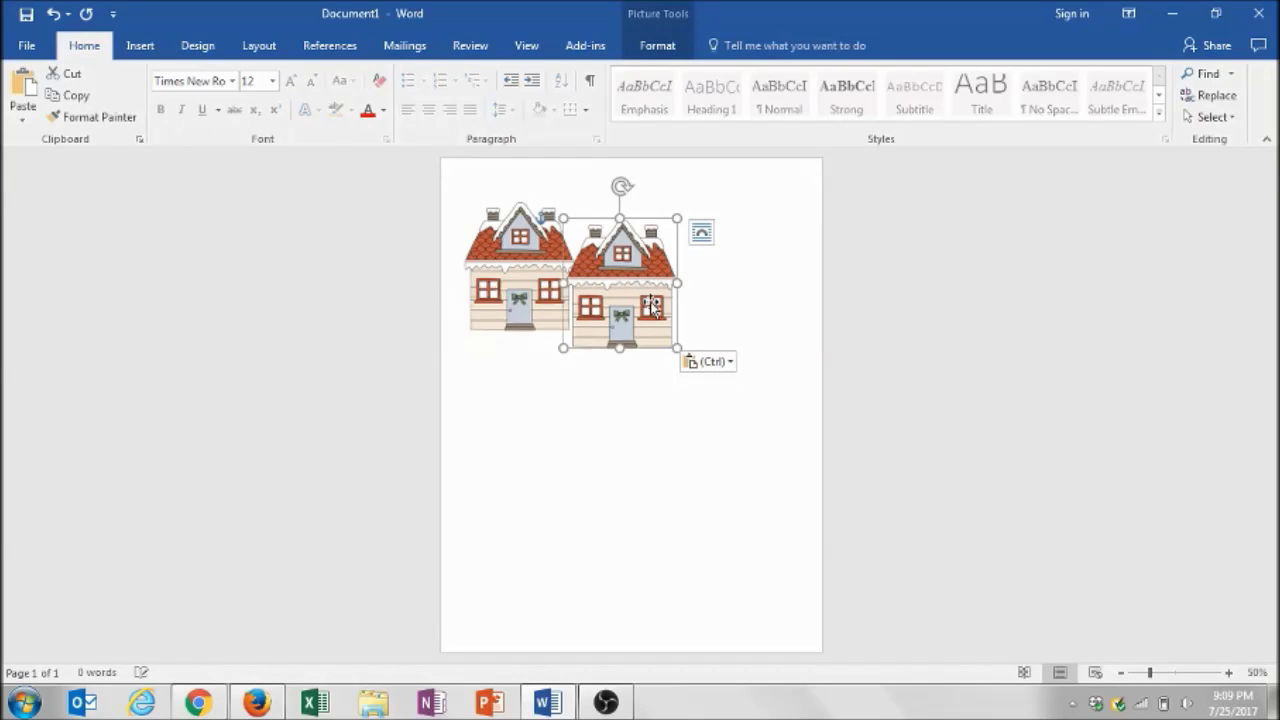
drag(646, 287, 672, 272)
click(546, 408)
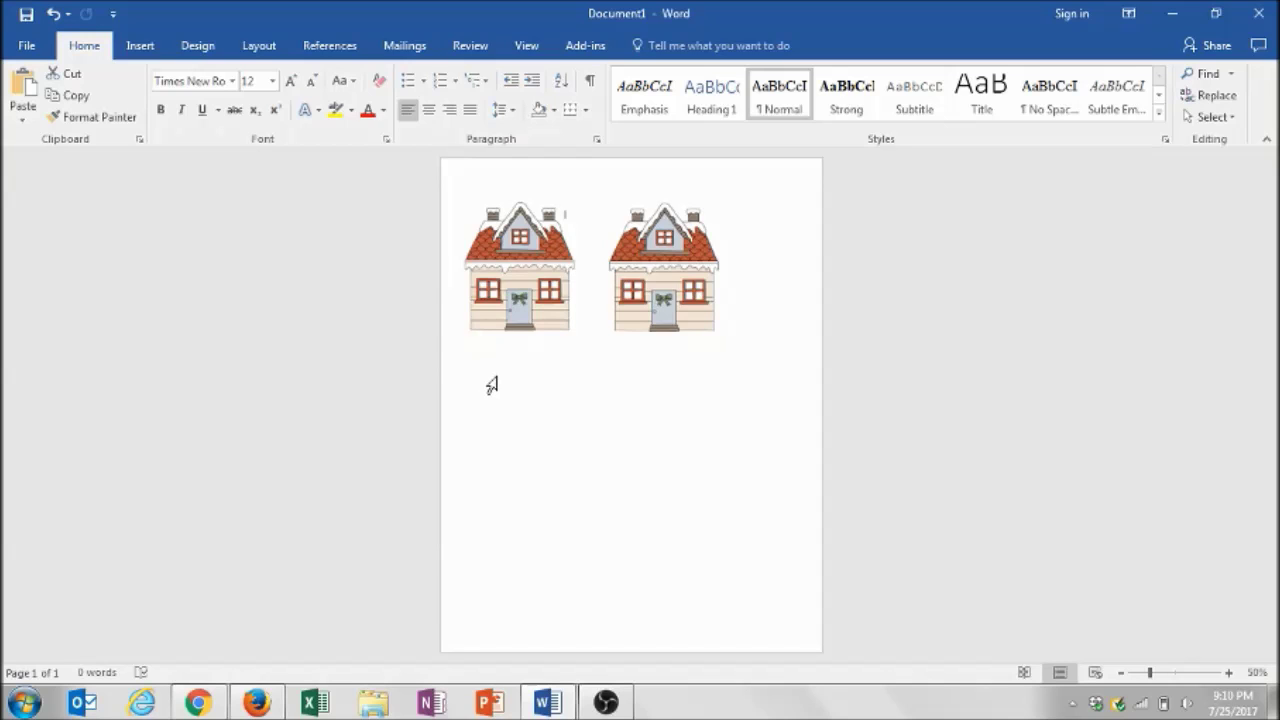
click(686, 397)
Step: Insert the black outline picture HolidayHouses_house3black from the STAMPS folder into the document
click(139, 46)
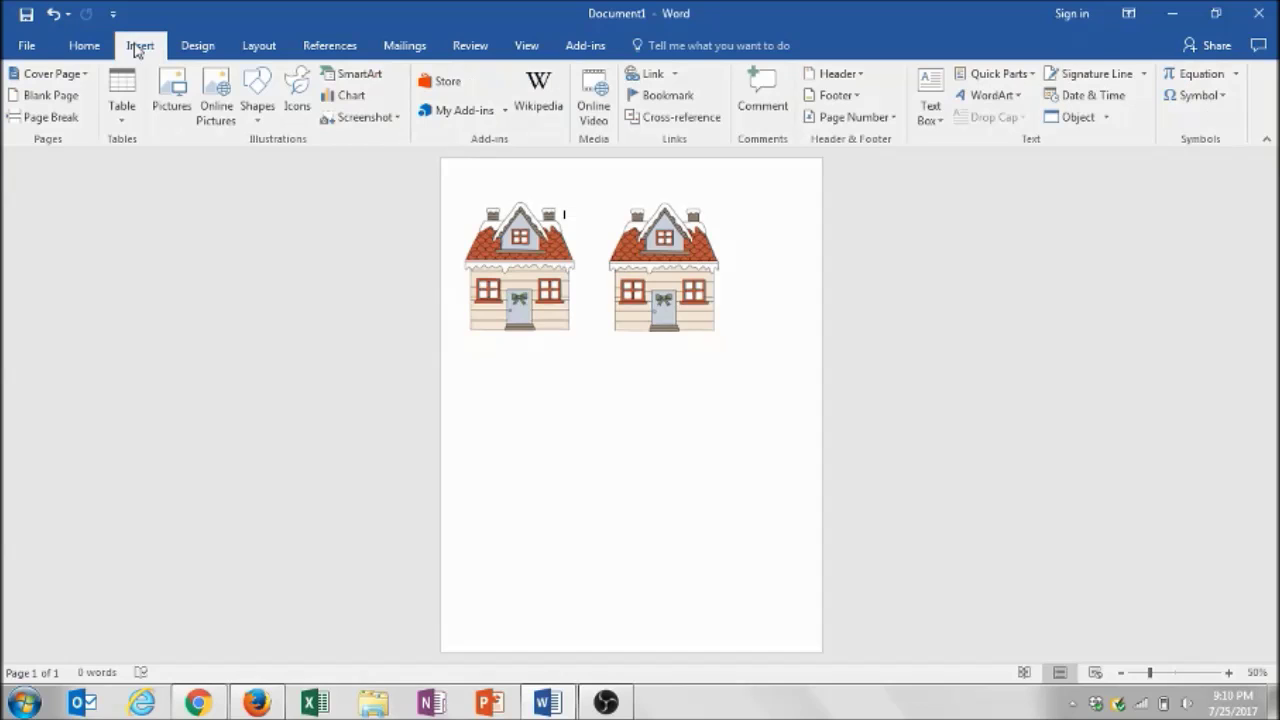
click(168, 92)
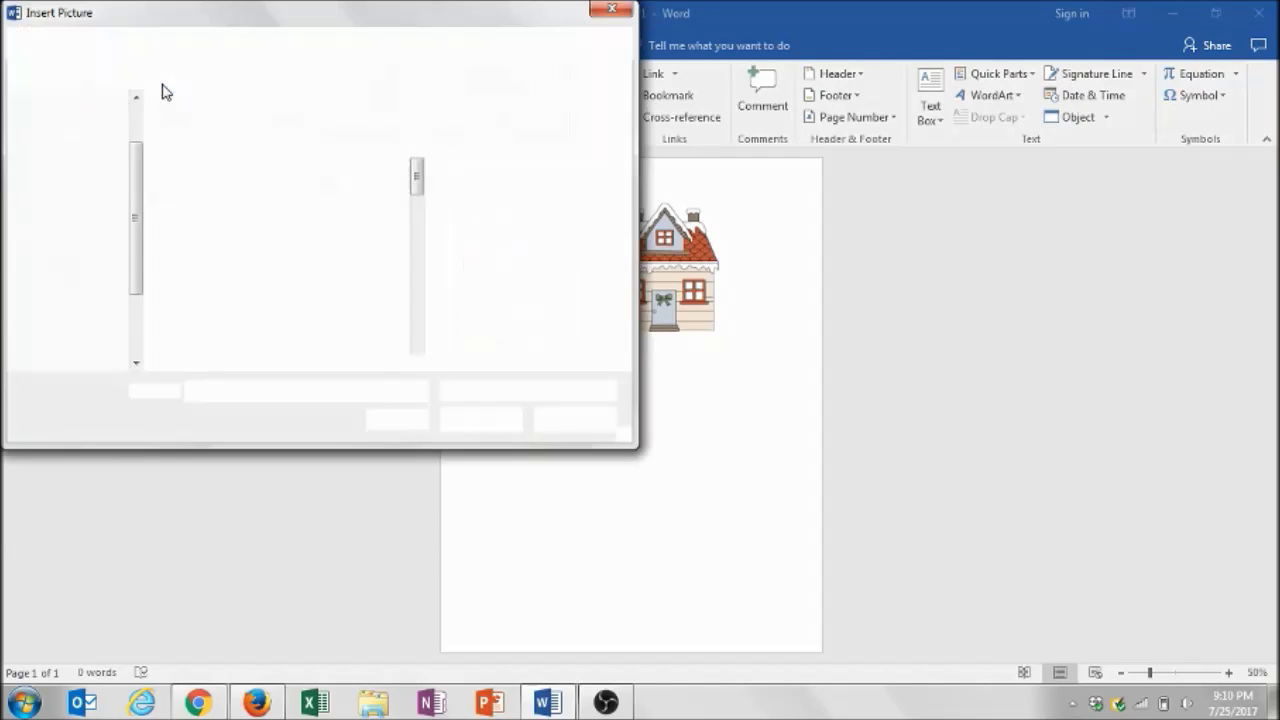
drag(420, 183, 420, 268)
click(197, 236)
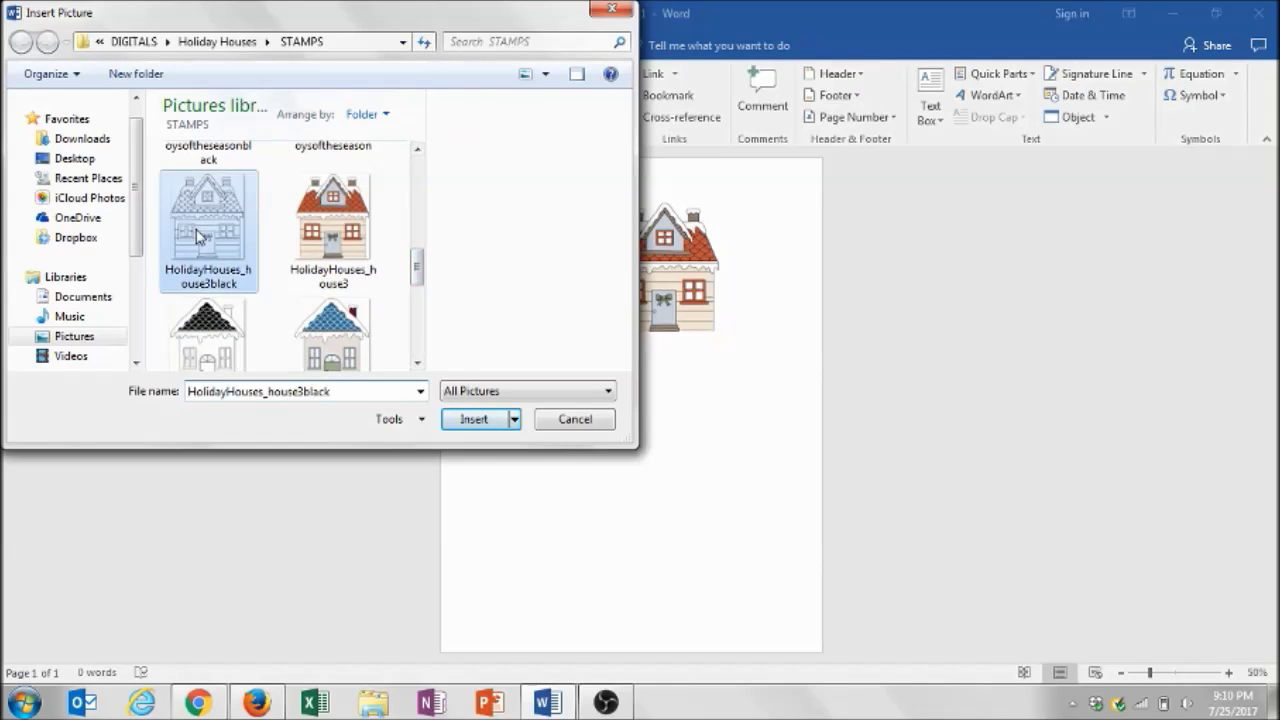
double_click(197, 236)
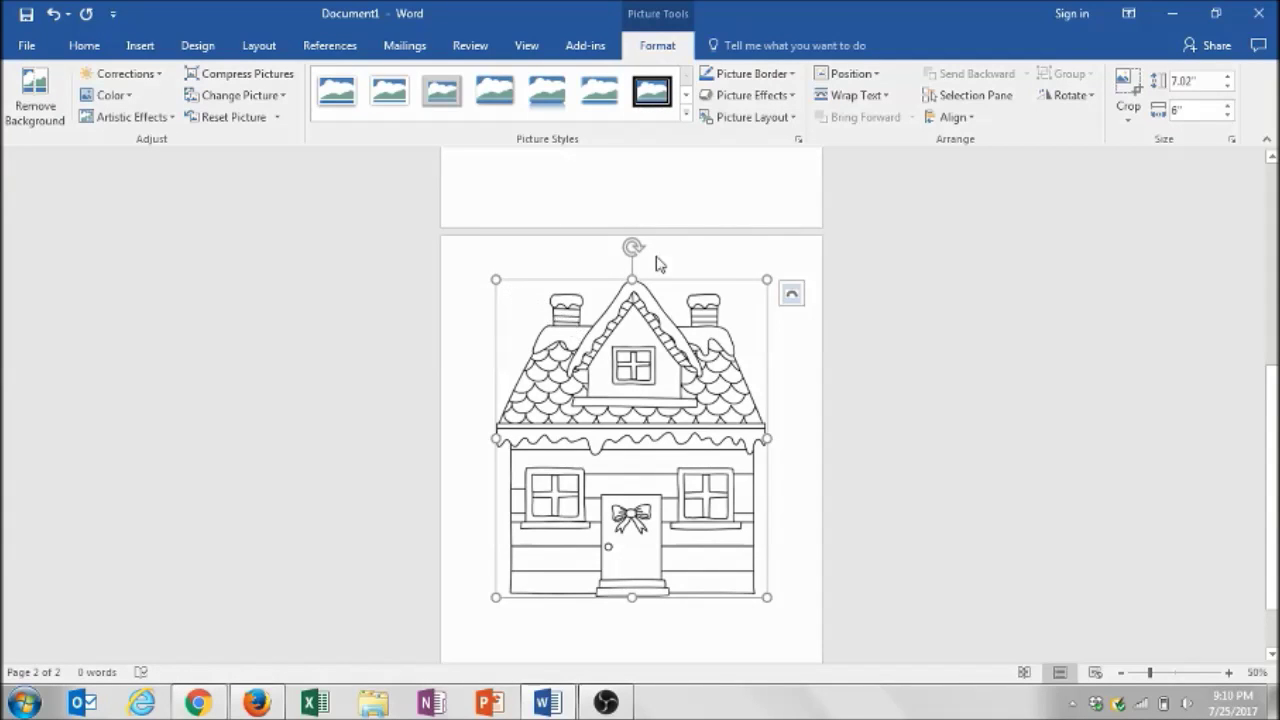
Step: Set the outline house picture's text wrapping to Tight and its width to 2.5"
click(886, 96)
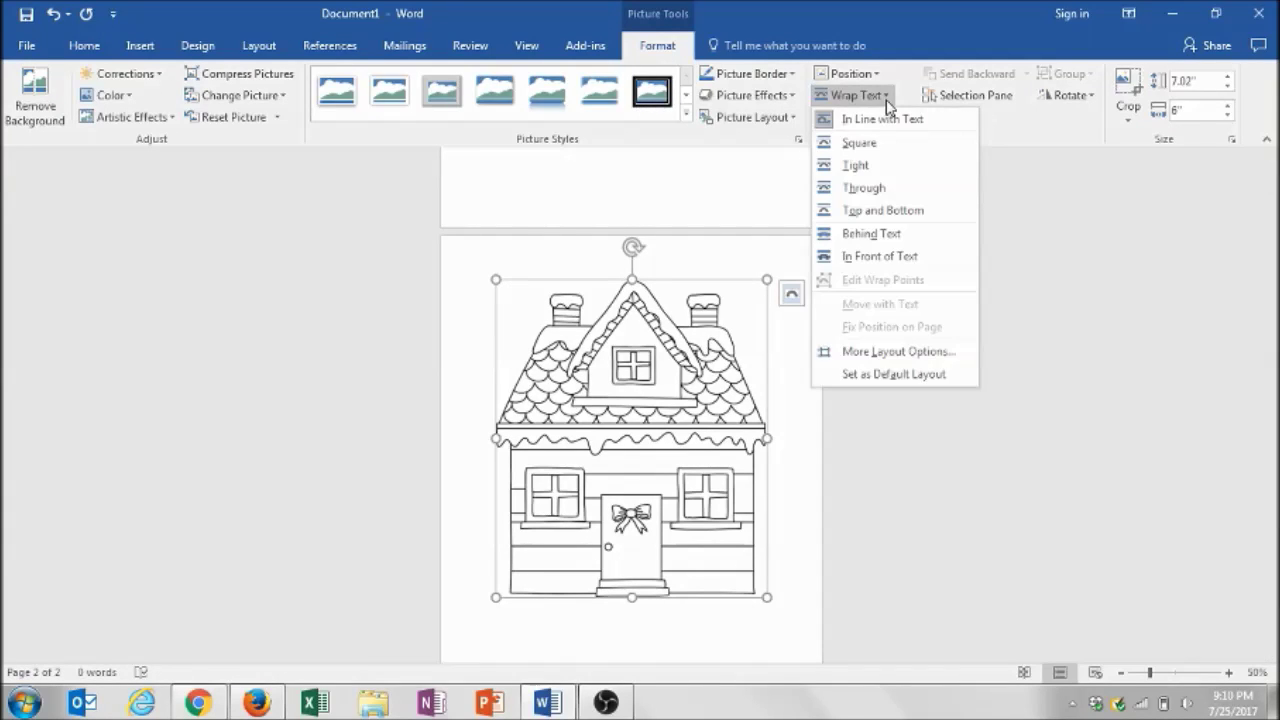
click(873, 168)
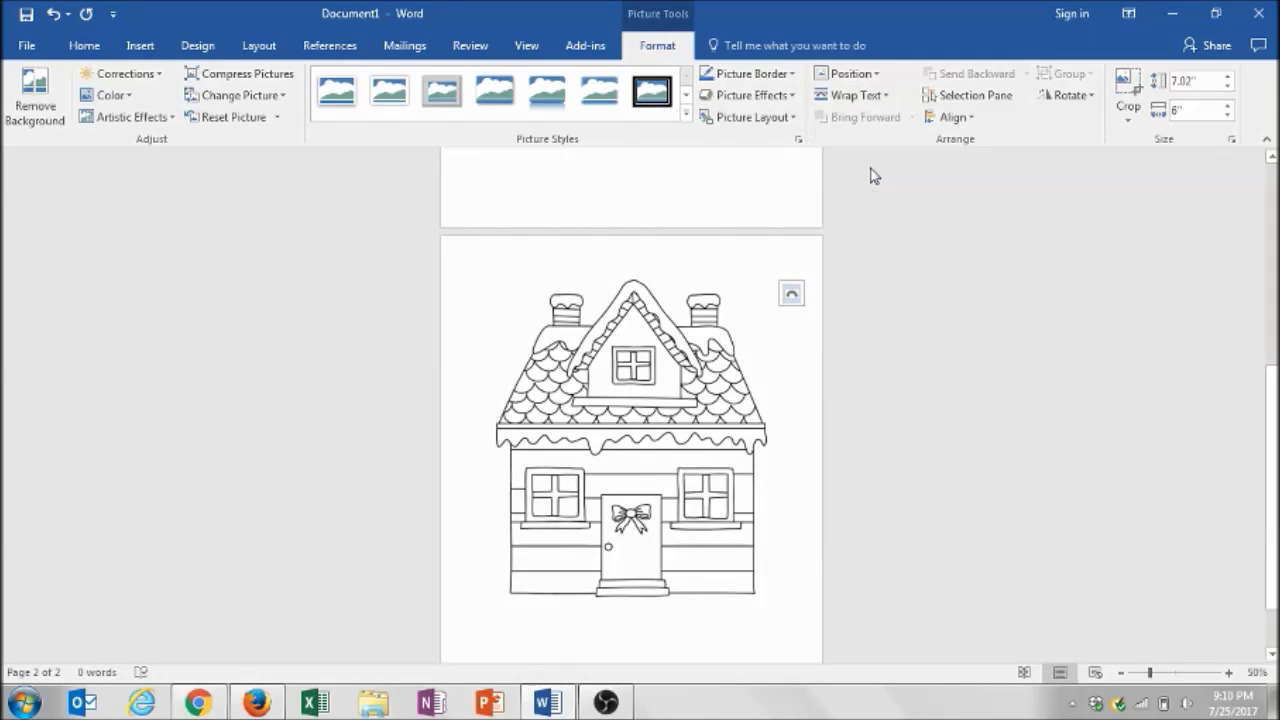
click(1196, 110)
text(2.5)
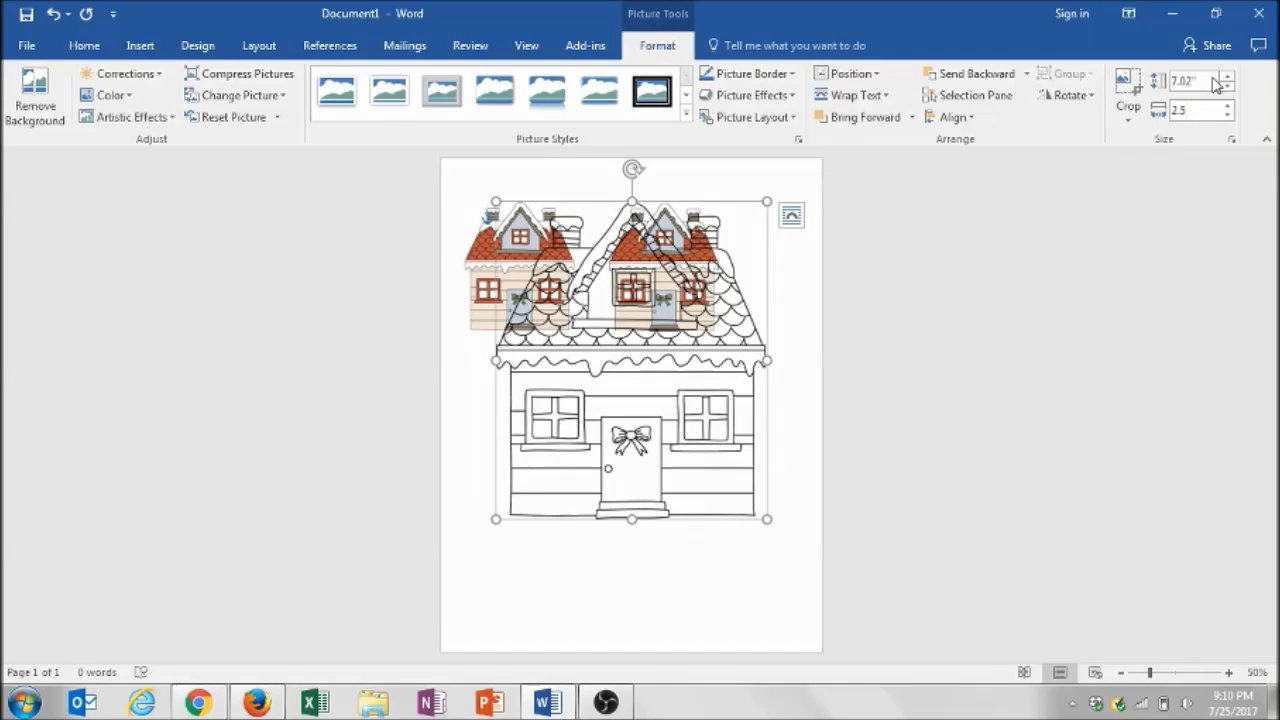
click(1213, 81)
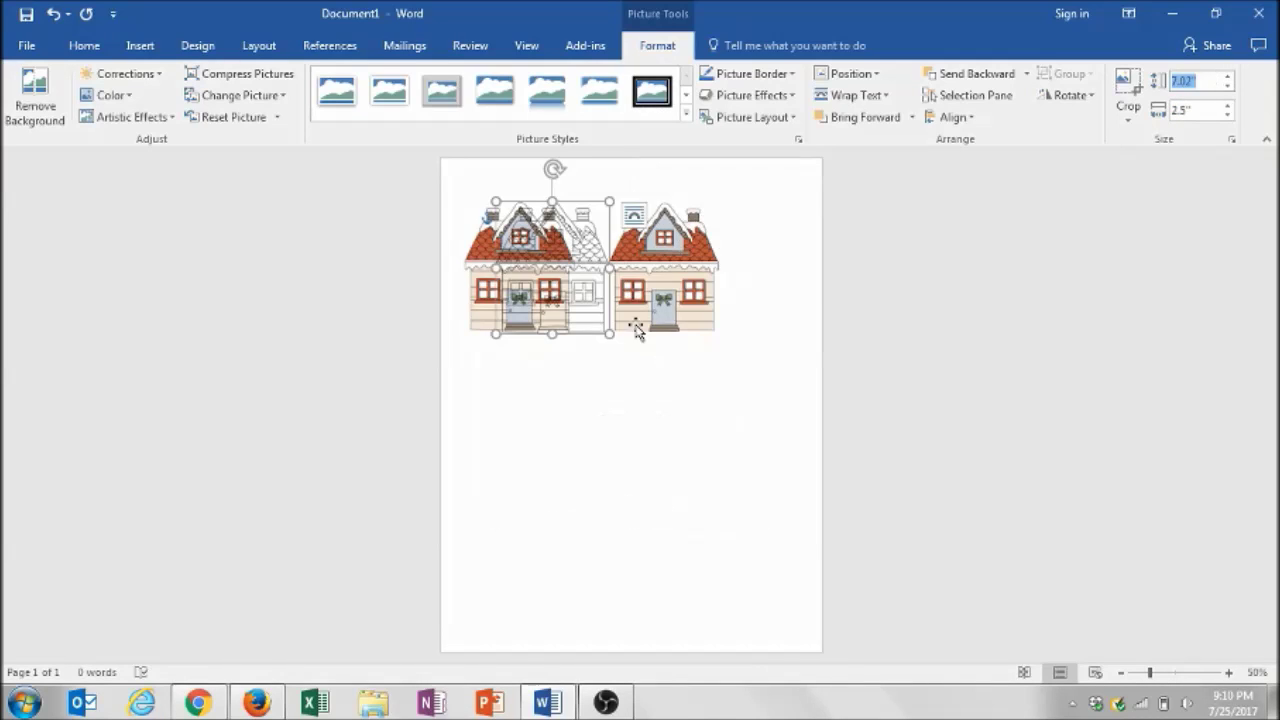
Step: Move the outline house below the first coloured house and paste a copy of it level with it on its right
drag(591, 317, 561, 485)
right_click(562, 486)
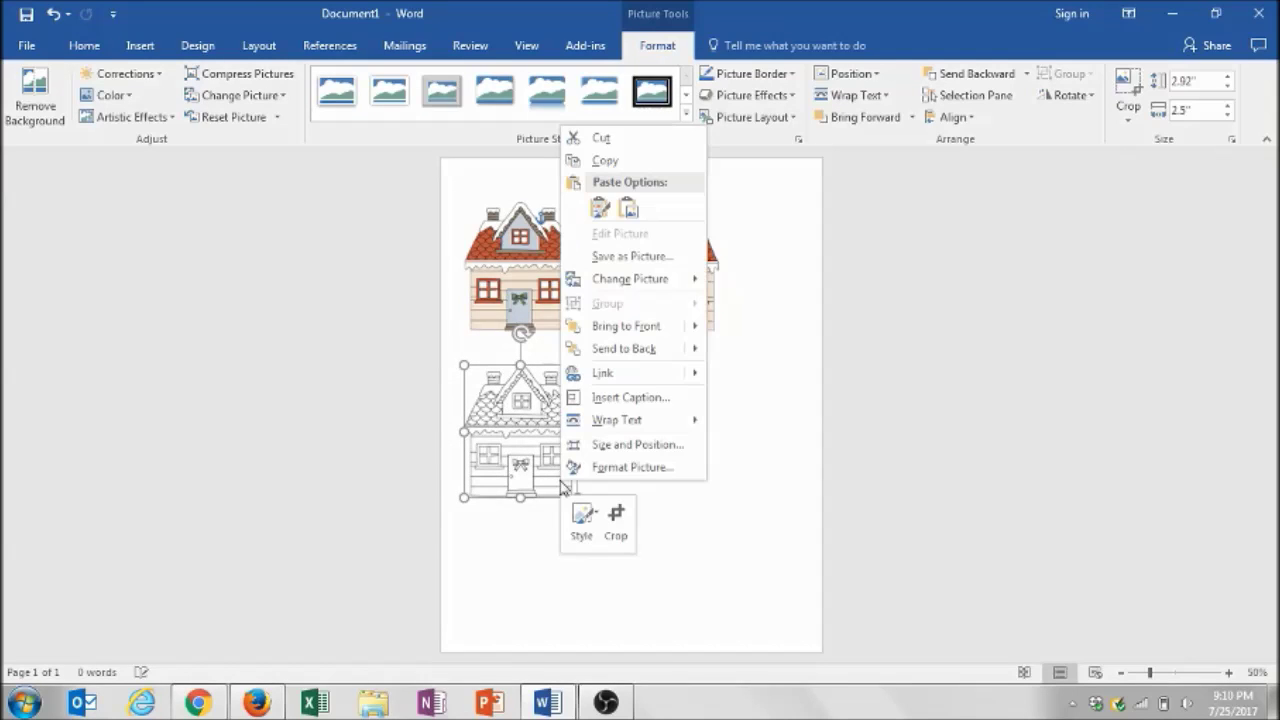
click(613, 162)
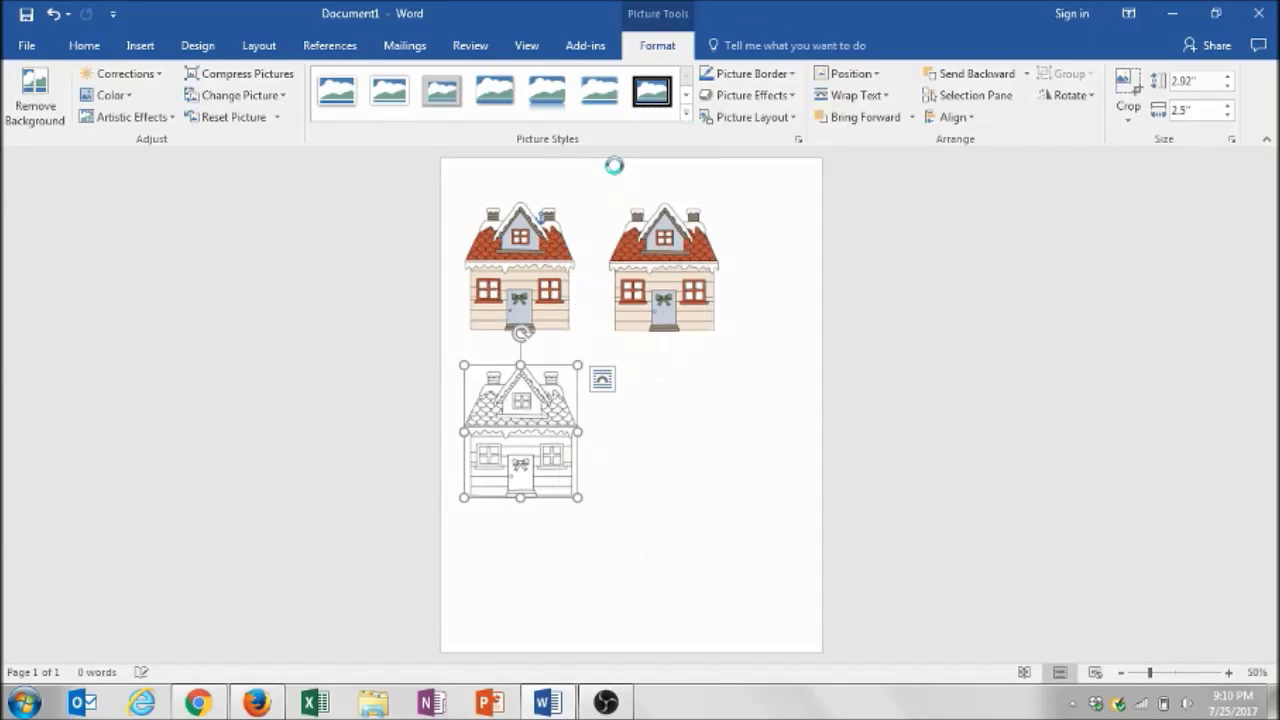
click(630, 385)
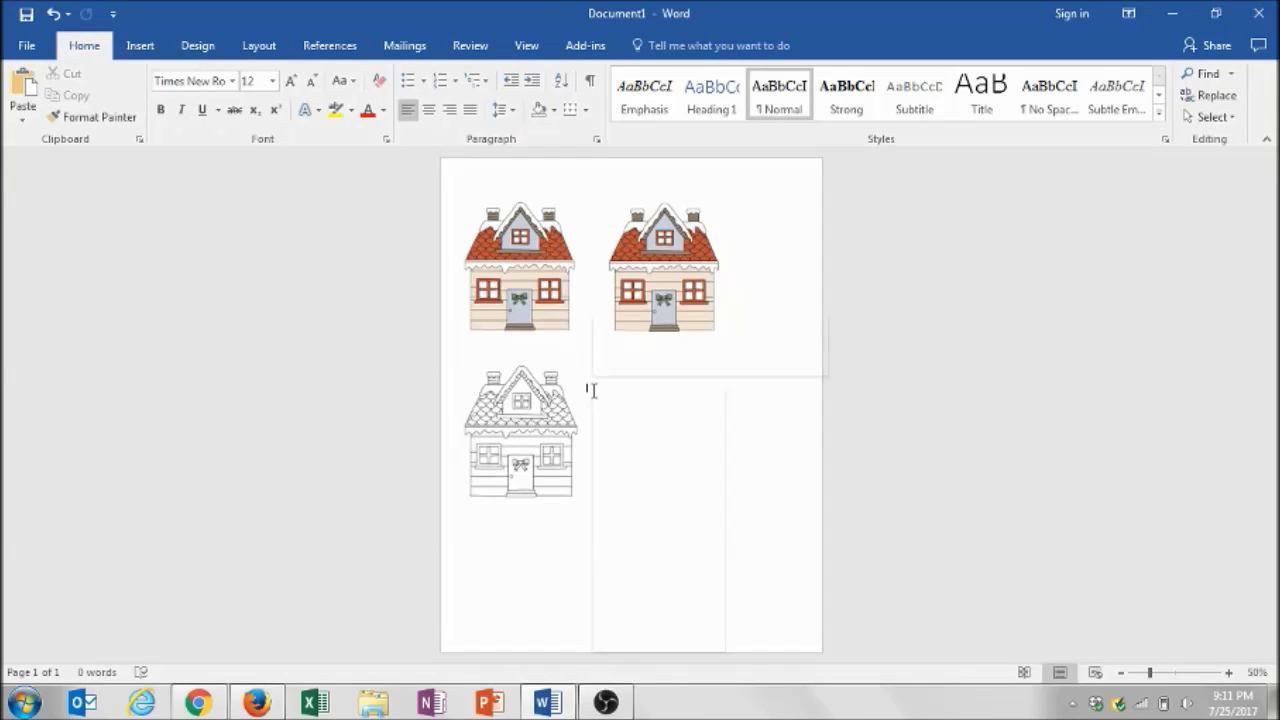
right_click(593, 390)
click(631, 473)
drag(631, 481, 661, 440)
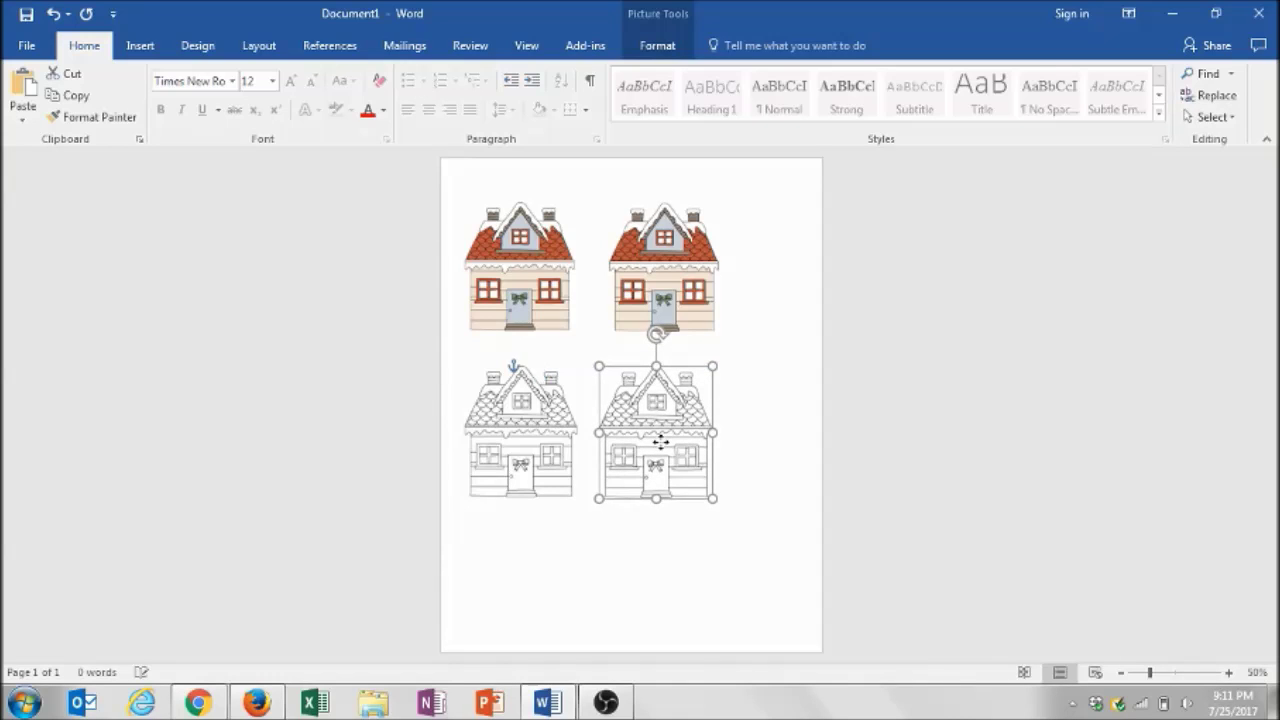
click(657, 532)
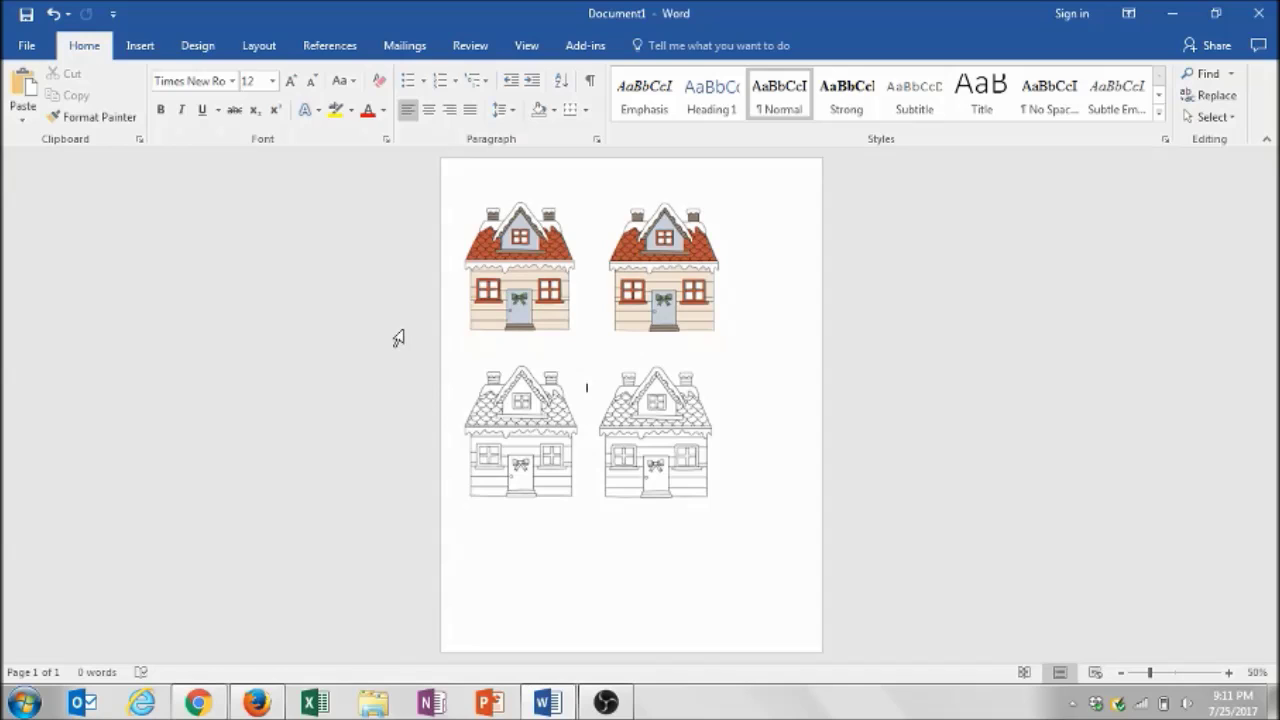
Step: Switch to the Etsy listing in Chrome and view the photo of the three finished holiday house tags
click(131, 48)
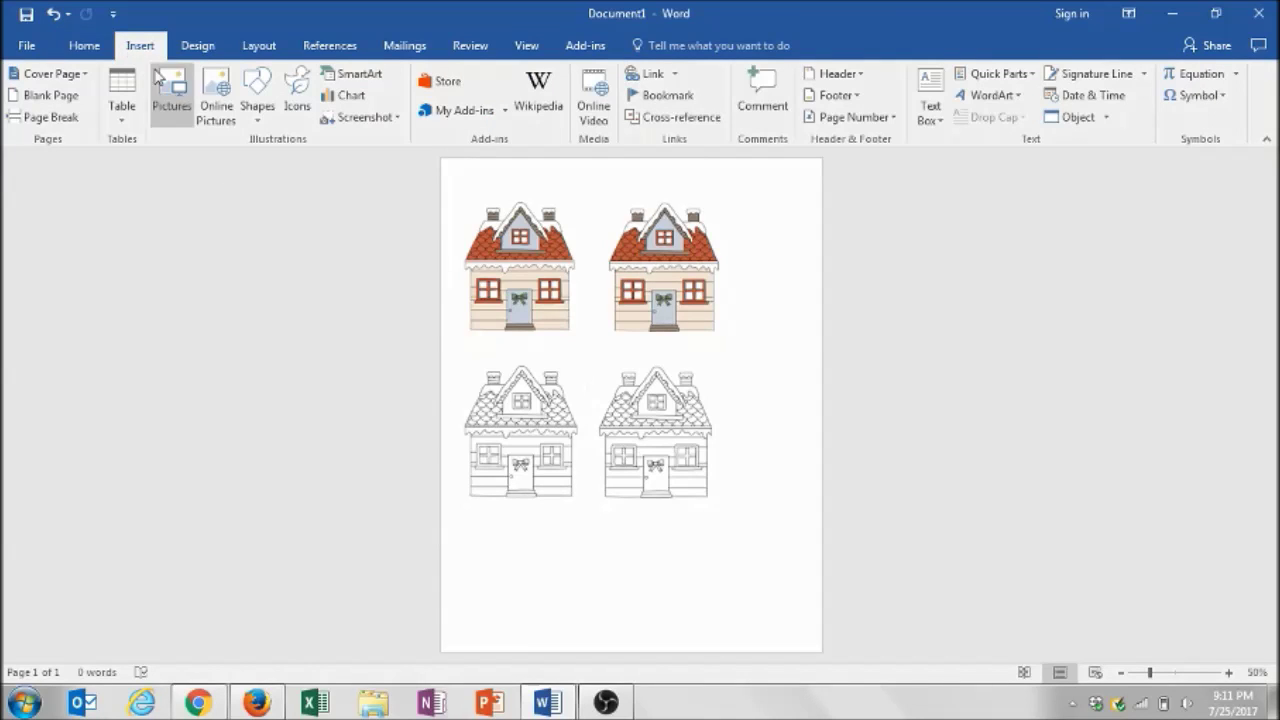
click(199, 703)
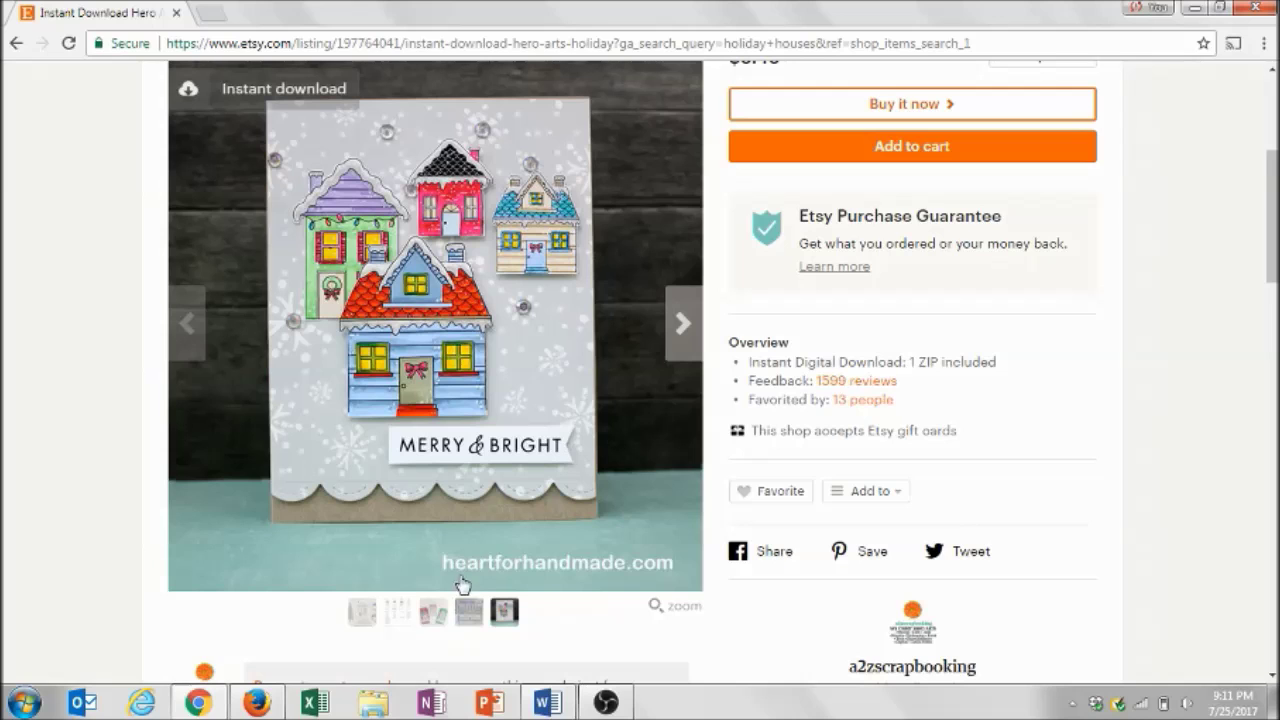
click(432, 616)
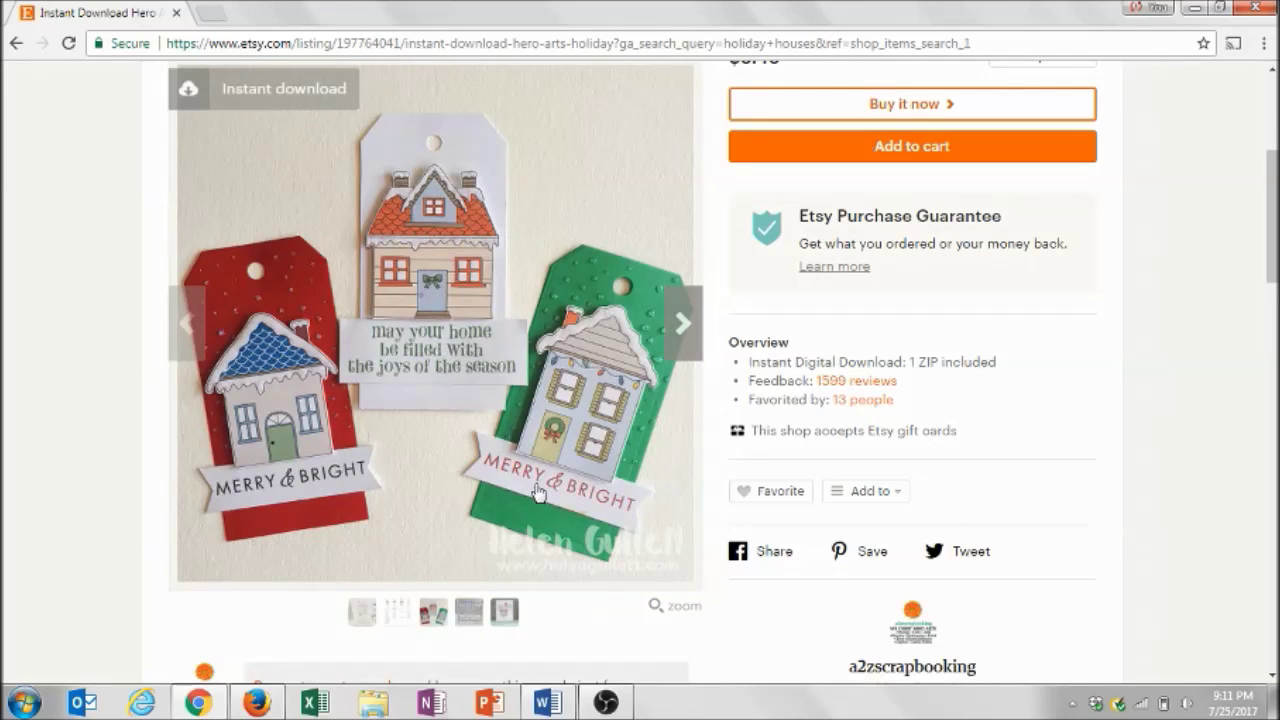
Step: Return to Word, insert the HolidayHouses_joysoftheseason picture from the STAMPS folder, and set its text wrapping to Tight
click(547, 702)
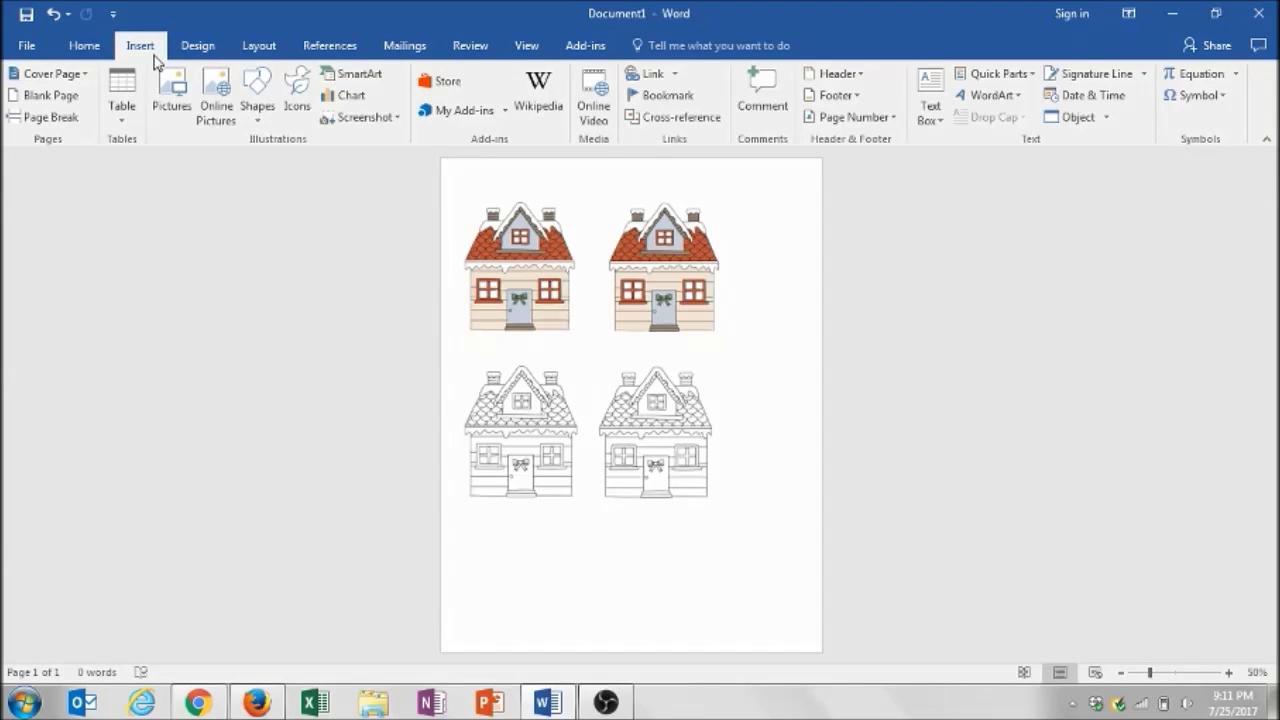
click(160, 86)
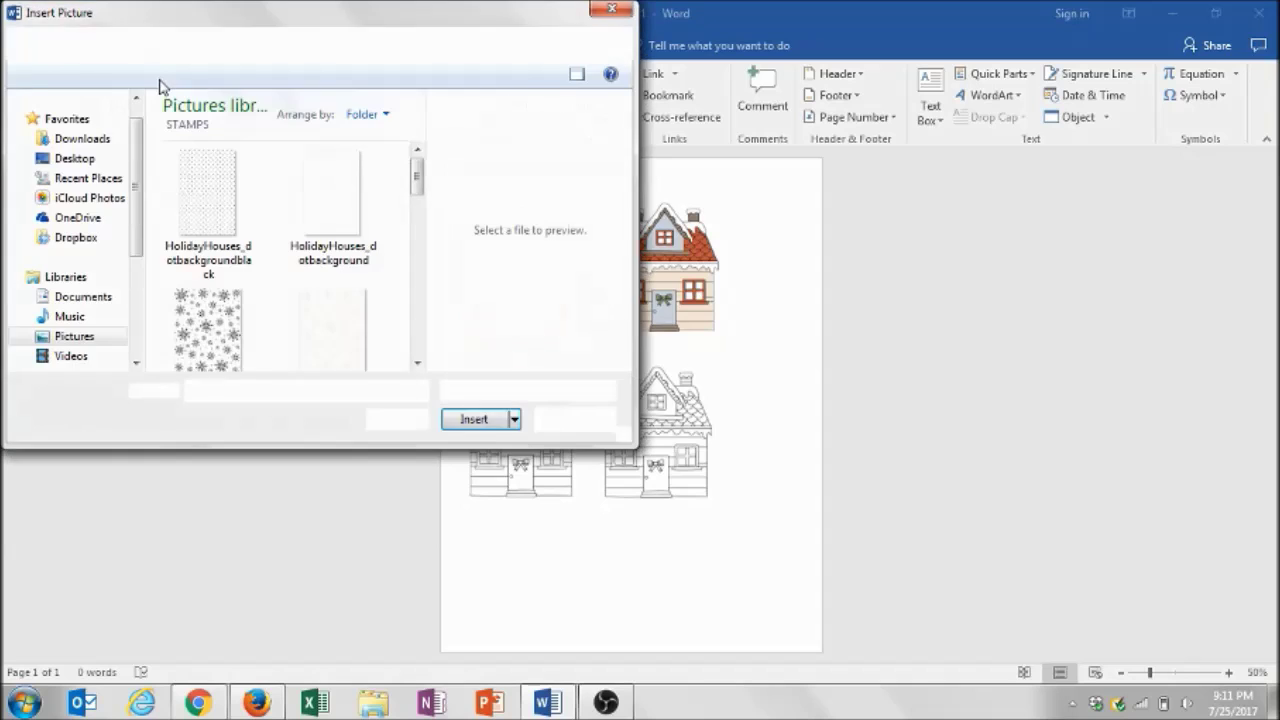
mouse_move(418, 172)
mouse_down()
mouse_move(420, 270)
mouse_move(418, 212)
mouse_up()
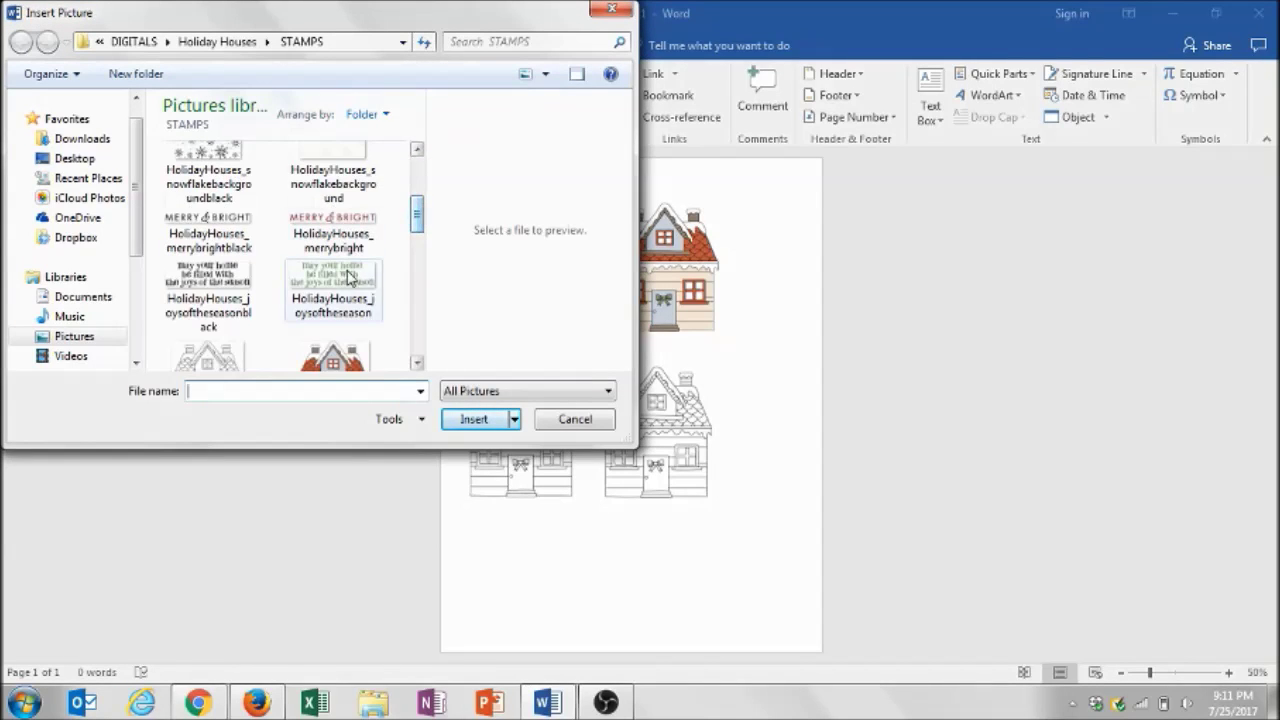
double_click(347, 276)
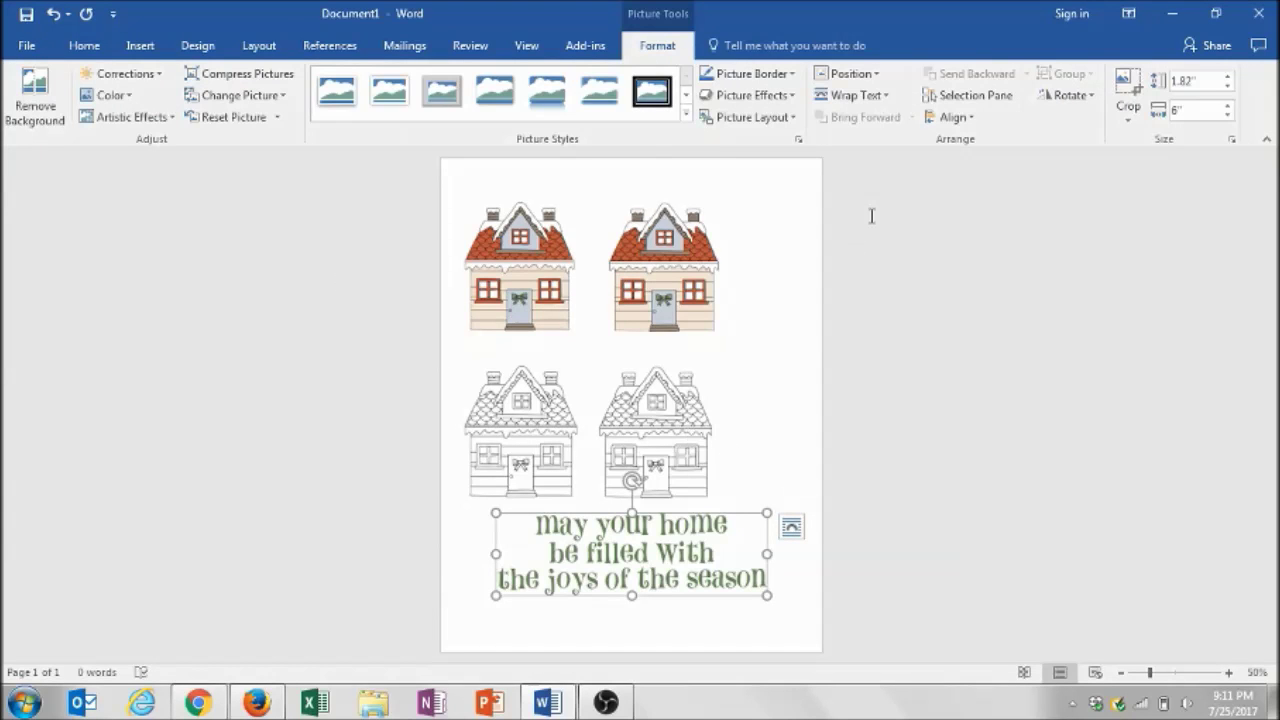
click(887, 98)
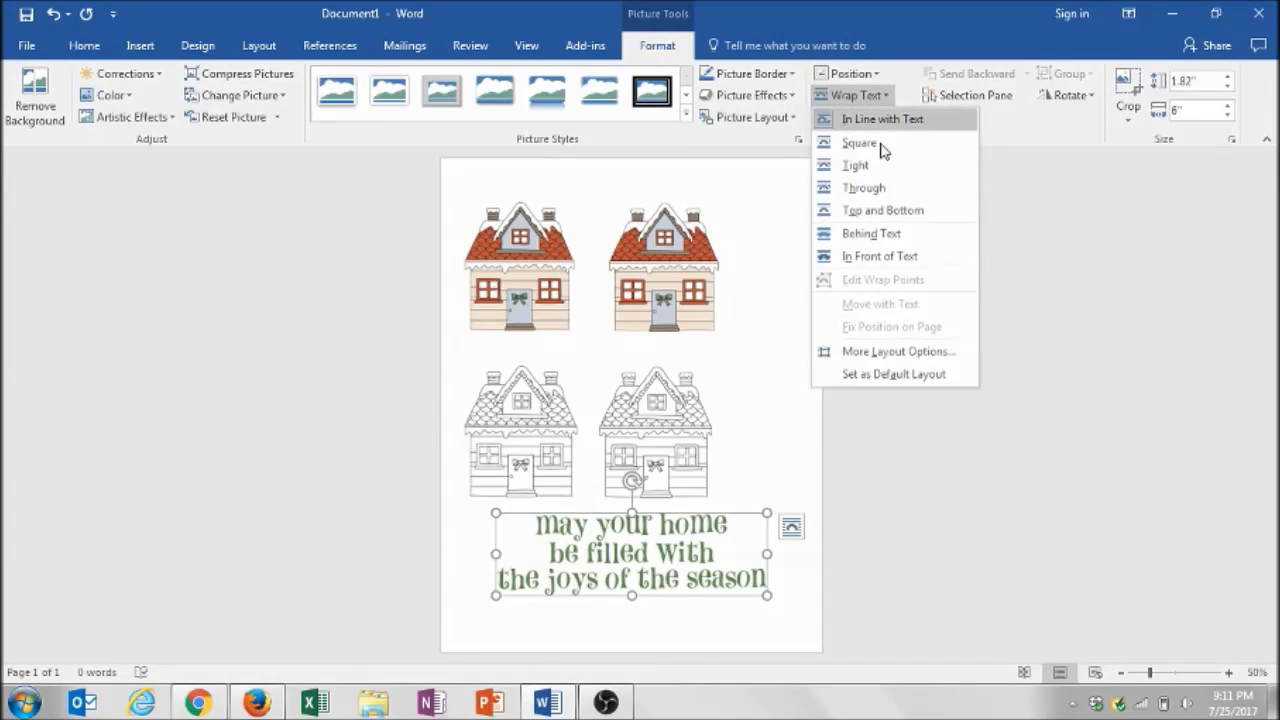
click(856, 166)
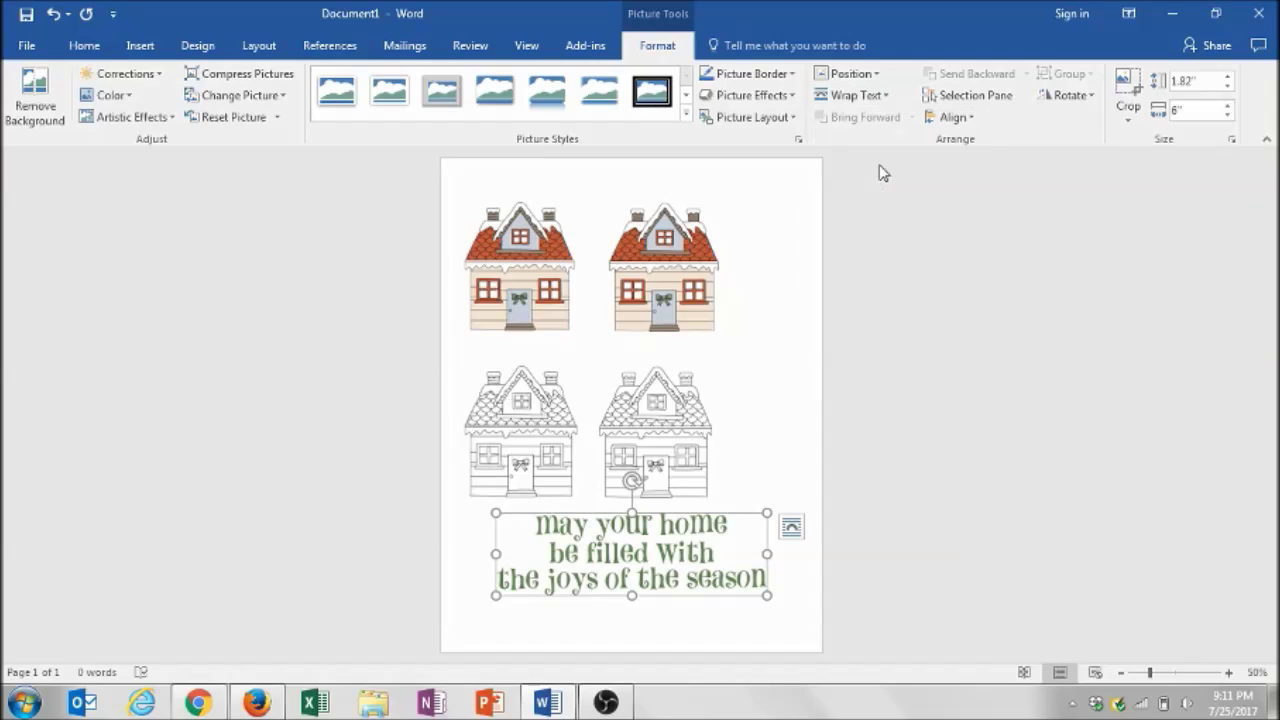
Step: Set the green sentiment picture's width to 2.5" and place it below the first outline house with a gap between them
click(1208, 108)
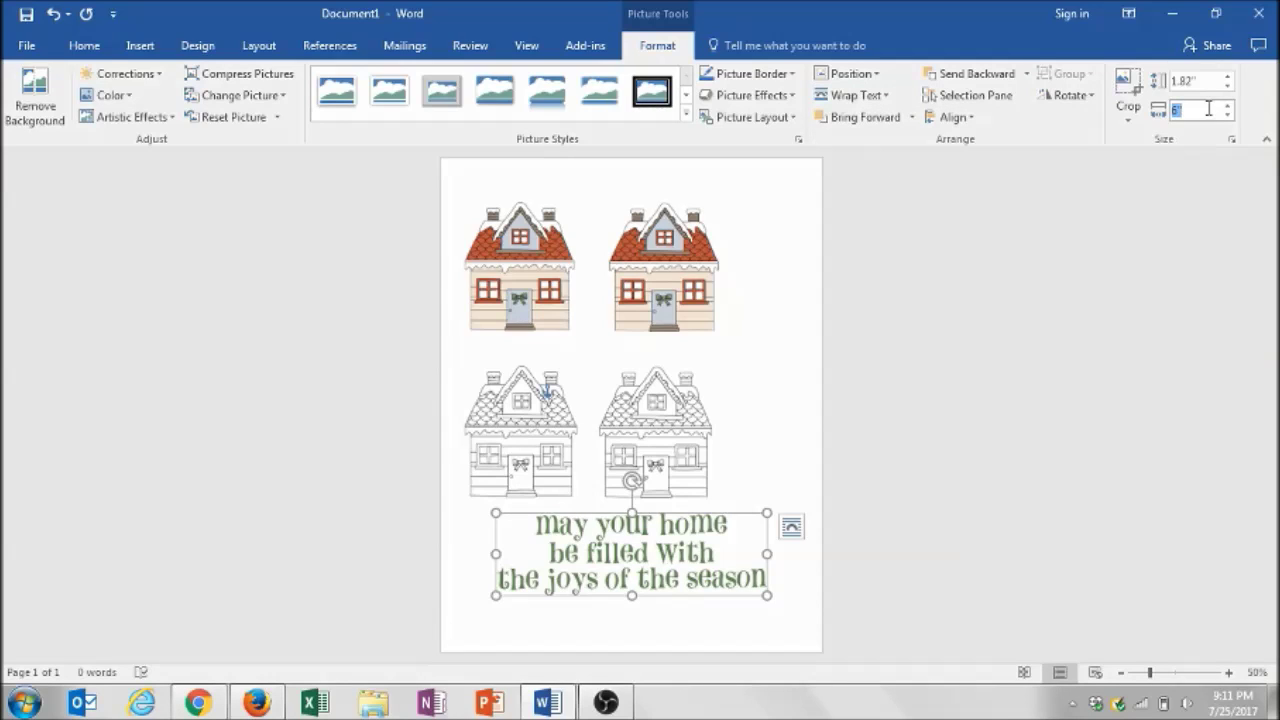
text(2.5)
click(1212, 80)
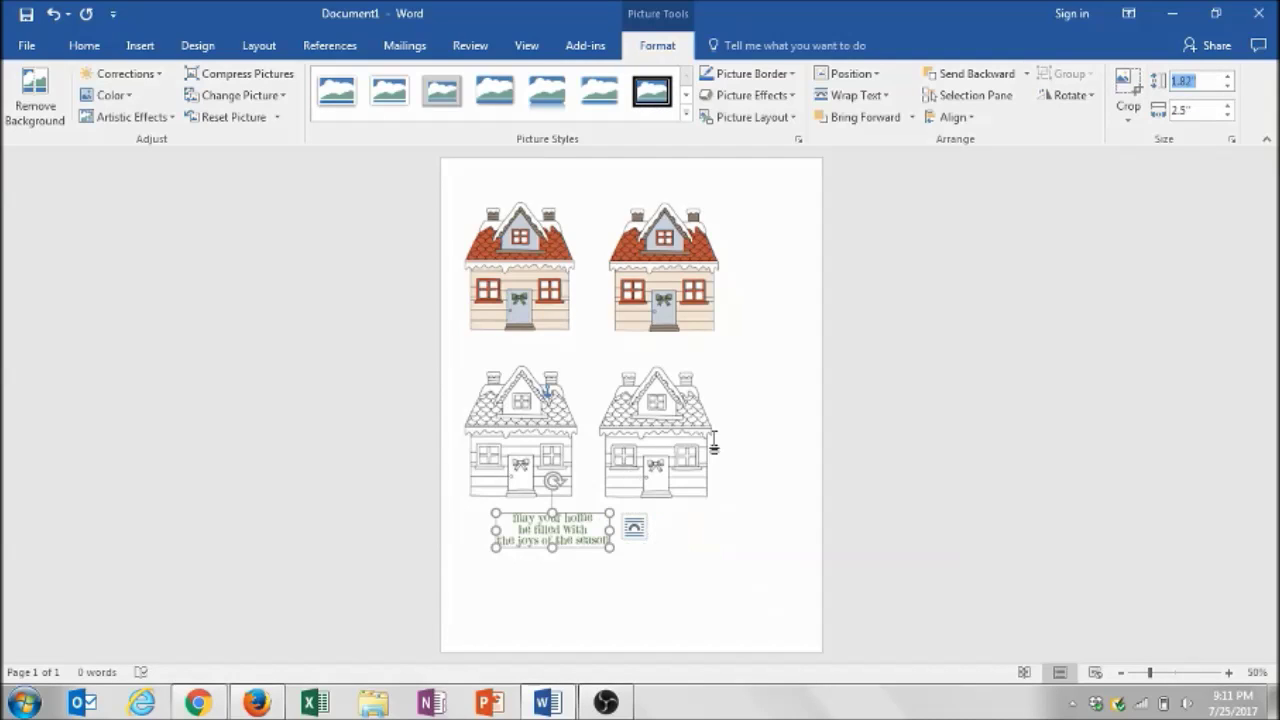
drag(577, 537, 553, 573)
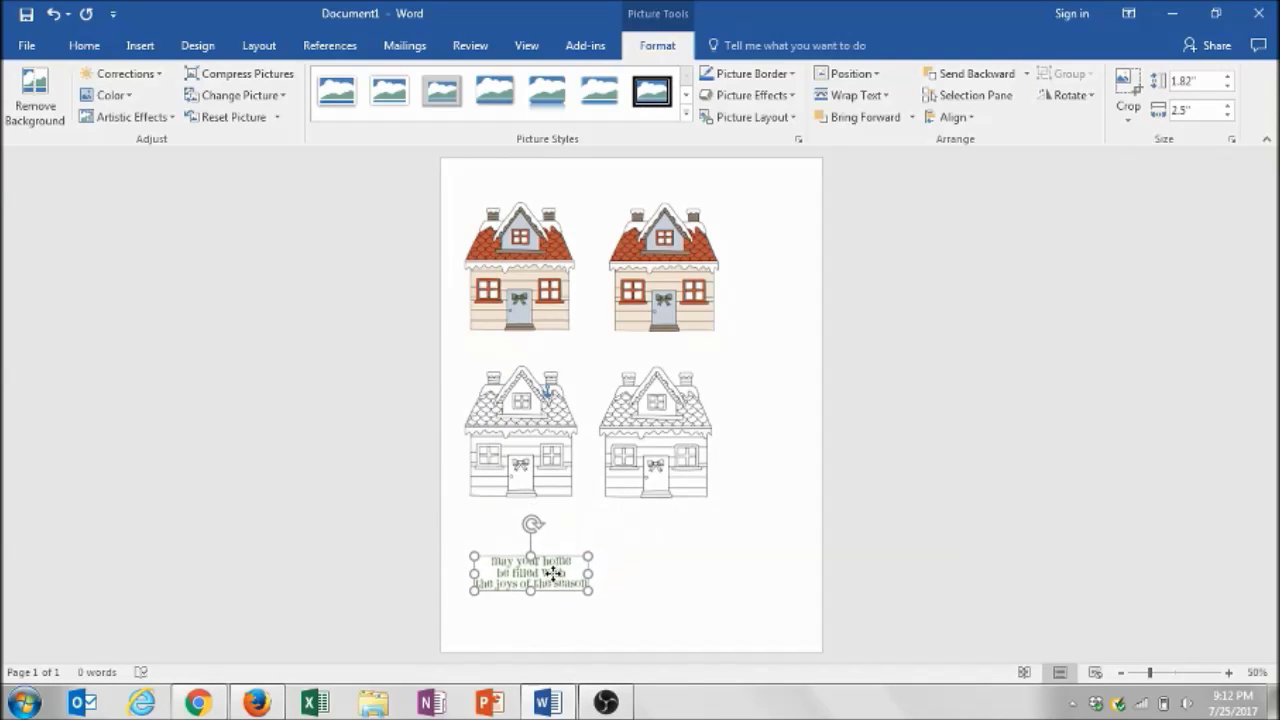
click(661, 571)
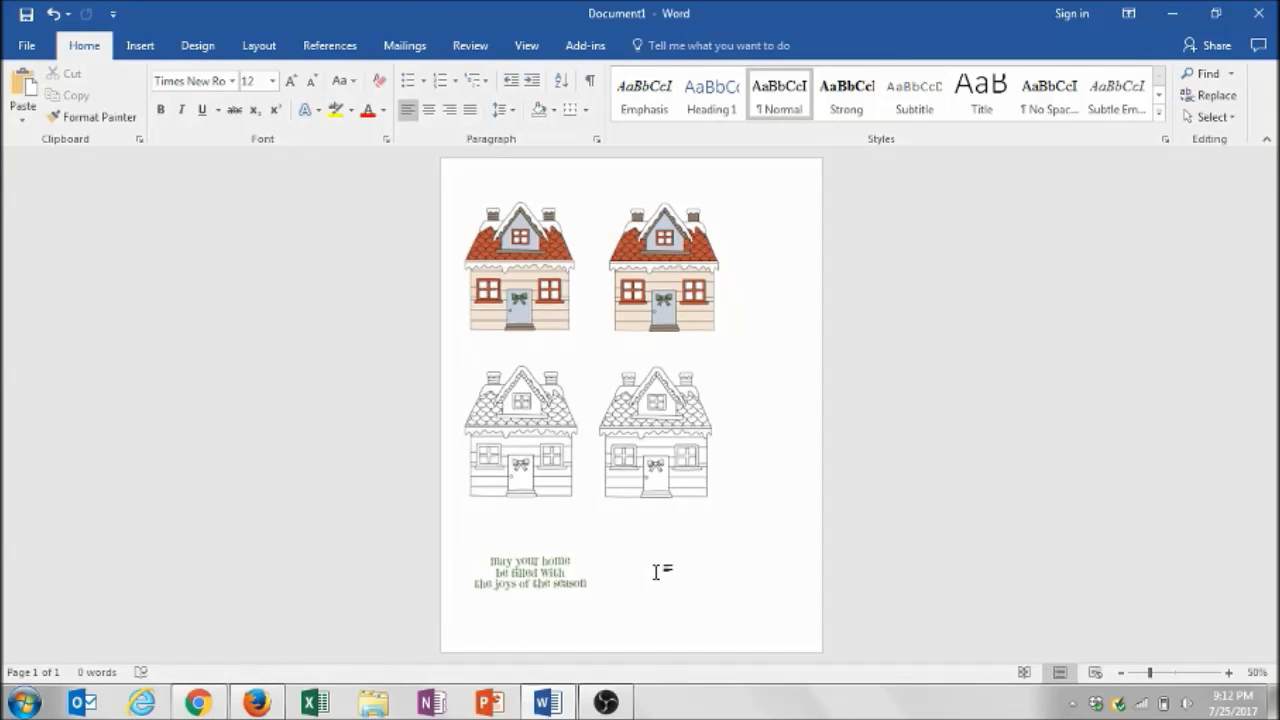